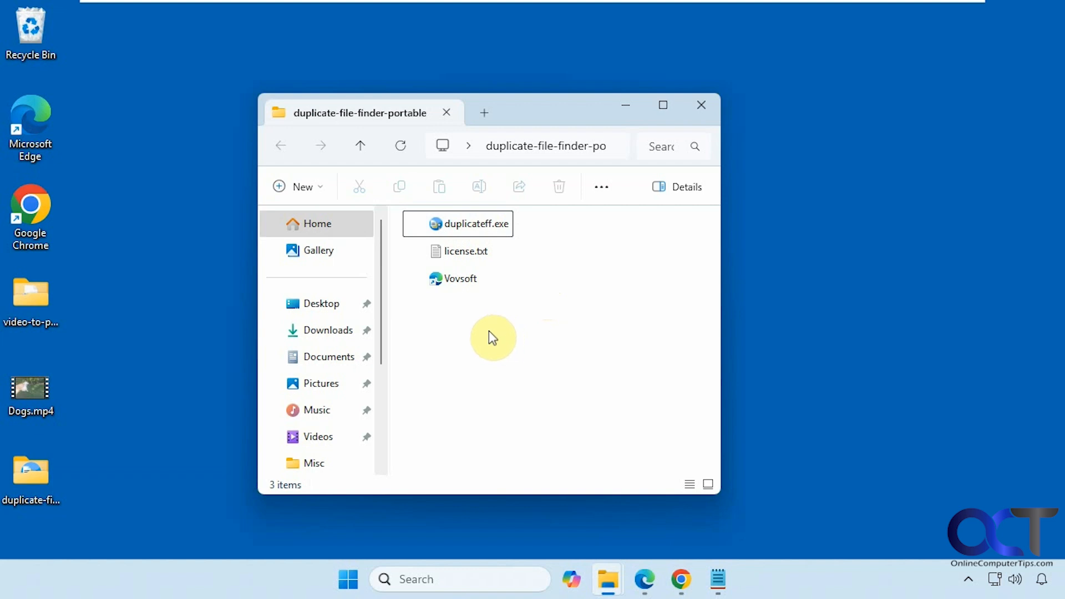
# Step: Launch duplicateff.exe in trial mode and add the Documents folder to the folders to scan
pyautogui.doubleClick(474, 225)
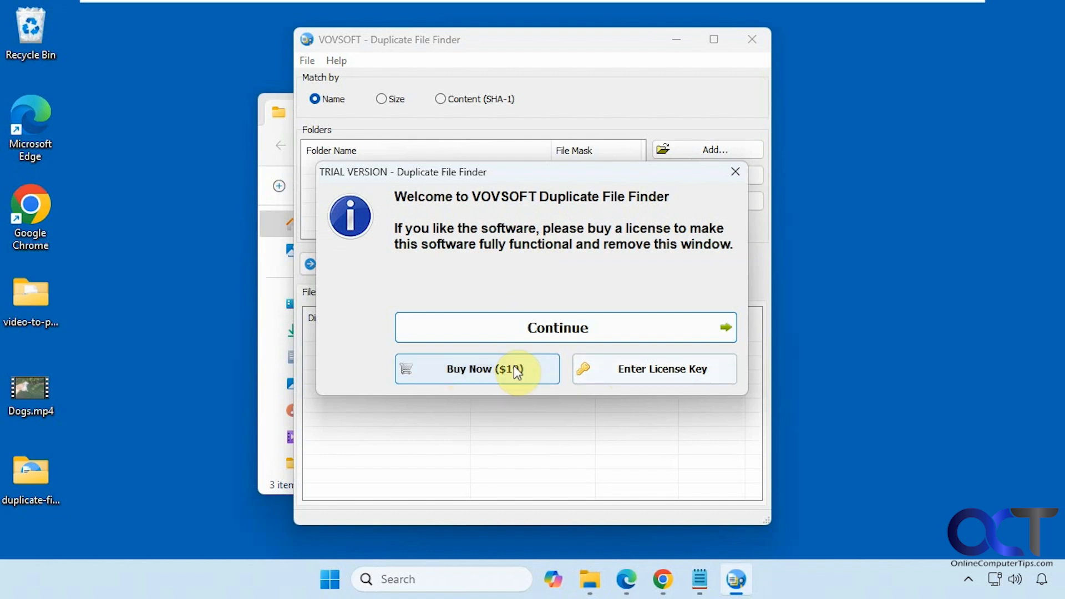
pyautogui.click(567, 328)
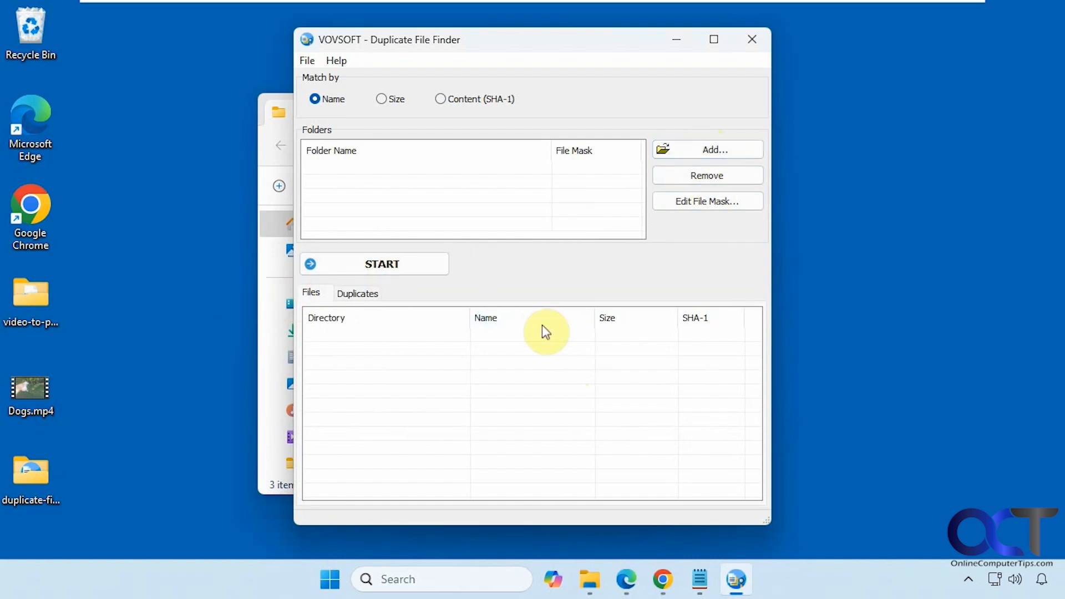
pyautogui.click(719, 149)
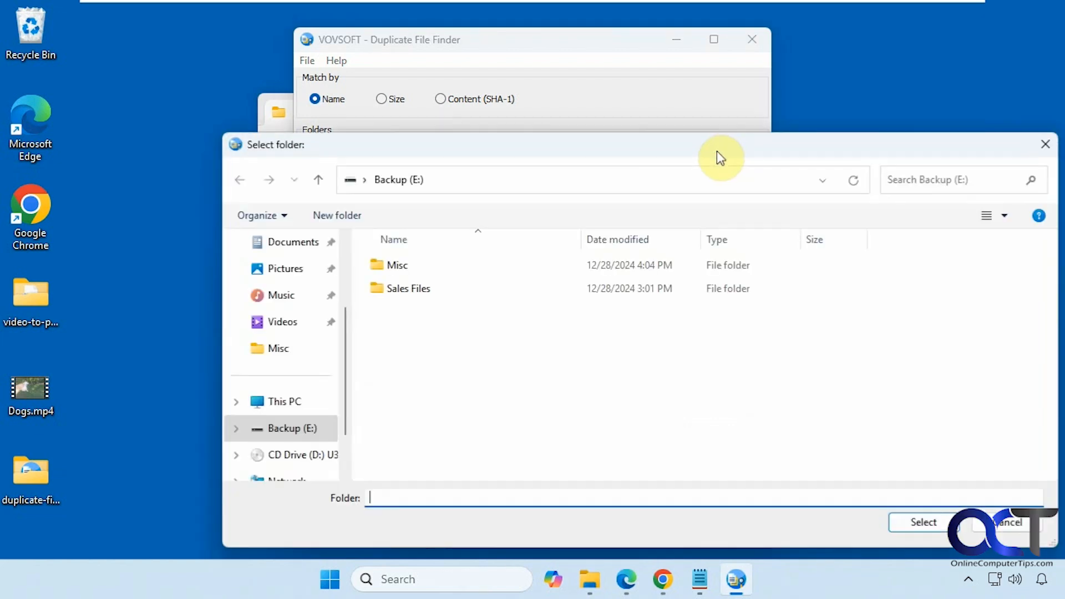
pyautogui.click(280, 247)
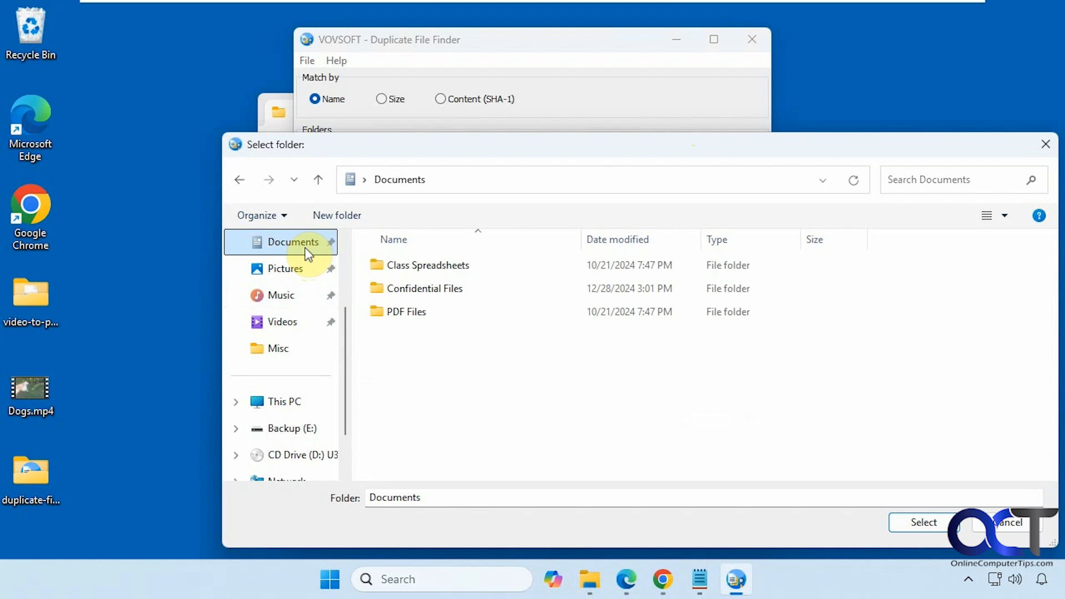
pyautogui.click(949, 525)
# Step: Add the Backup (E:) drive to the folders to scan
pyautogui.click(724, 145)
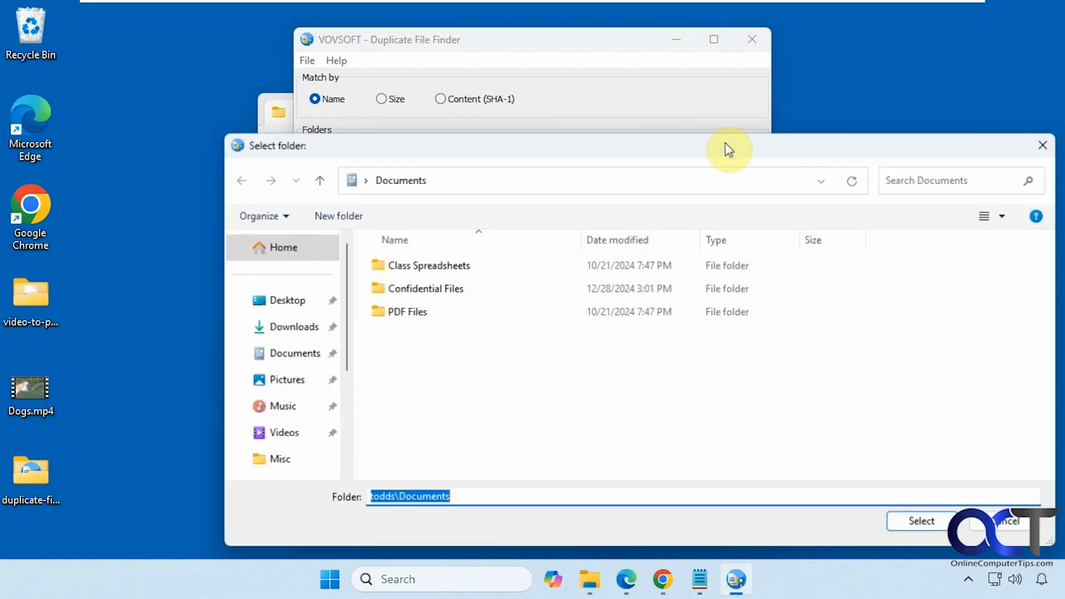
pyautogui.scroll(-3, 293, 411)
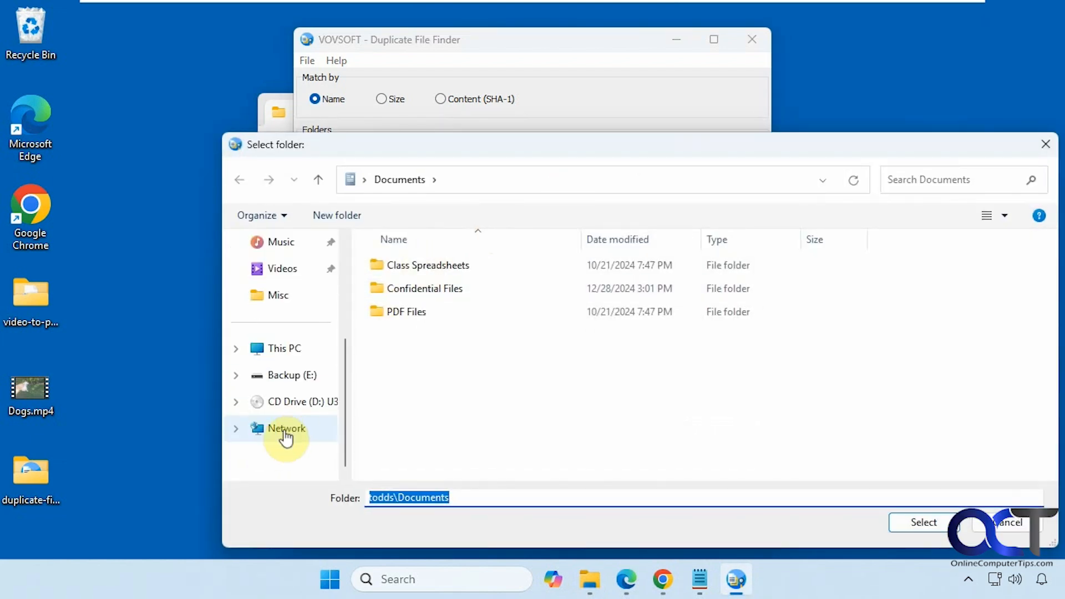
pyautogui.click(296, 386)
pyautogui.click(918, 523)
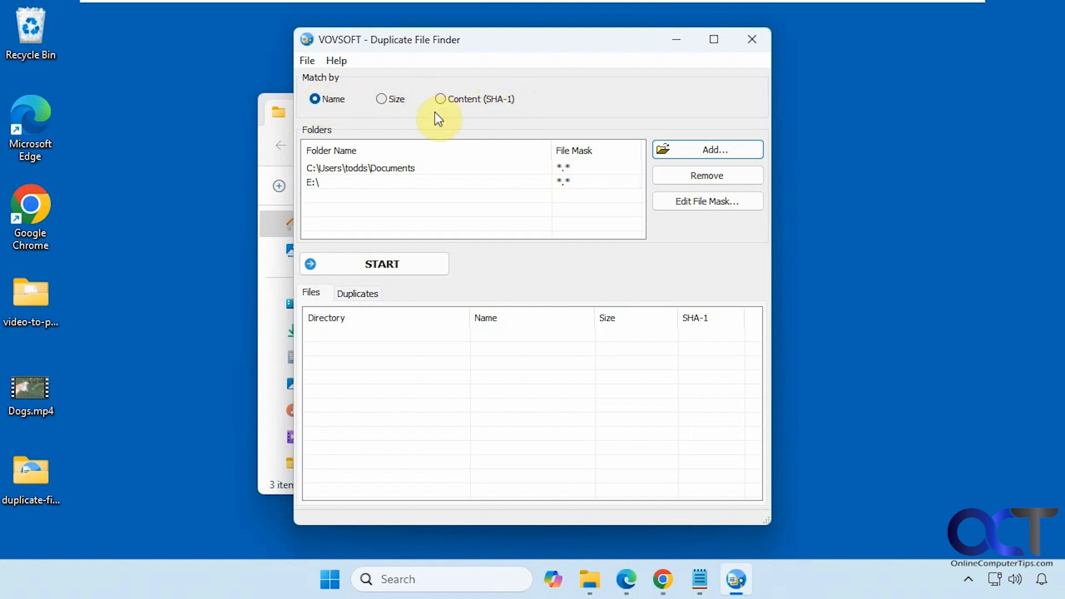
# Step: Scan both folders for duplicates by name and review the duplicate groups in a maximized window
pyautogui.click(390, 267)
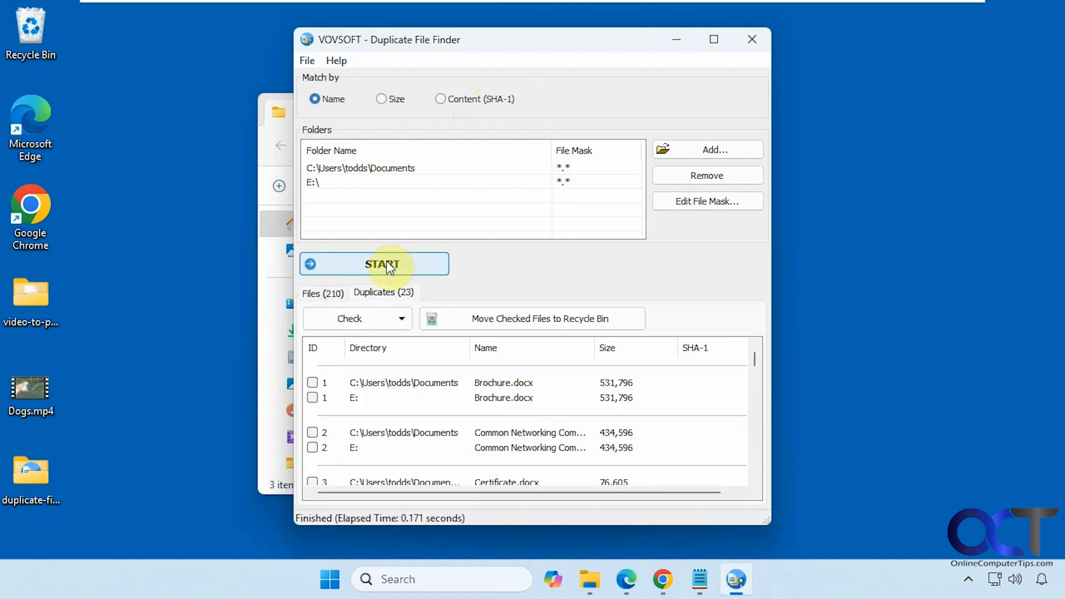
pyautogui.click(710, 49)
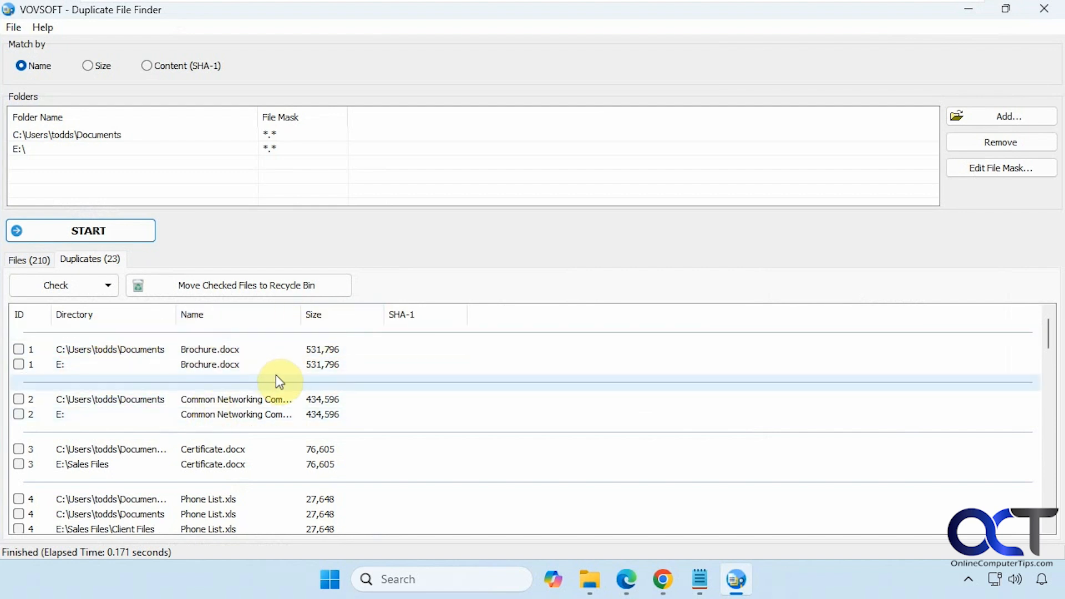
pyautogui.scroll(-5, 277, 382)
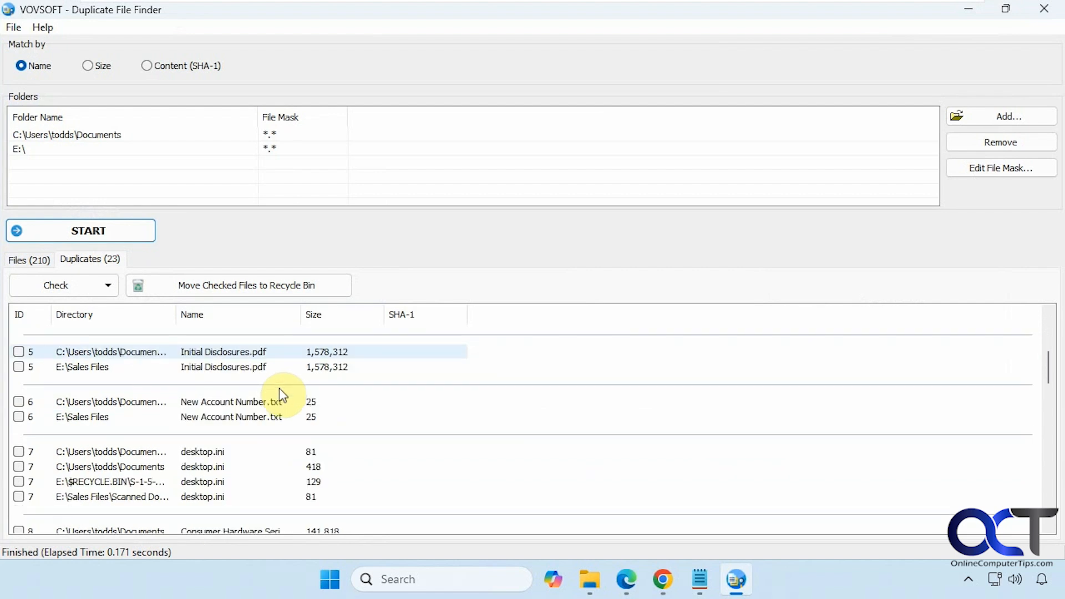
pyautogui.scroll(-5, 279, 390)
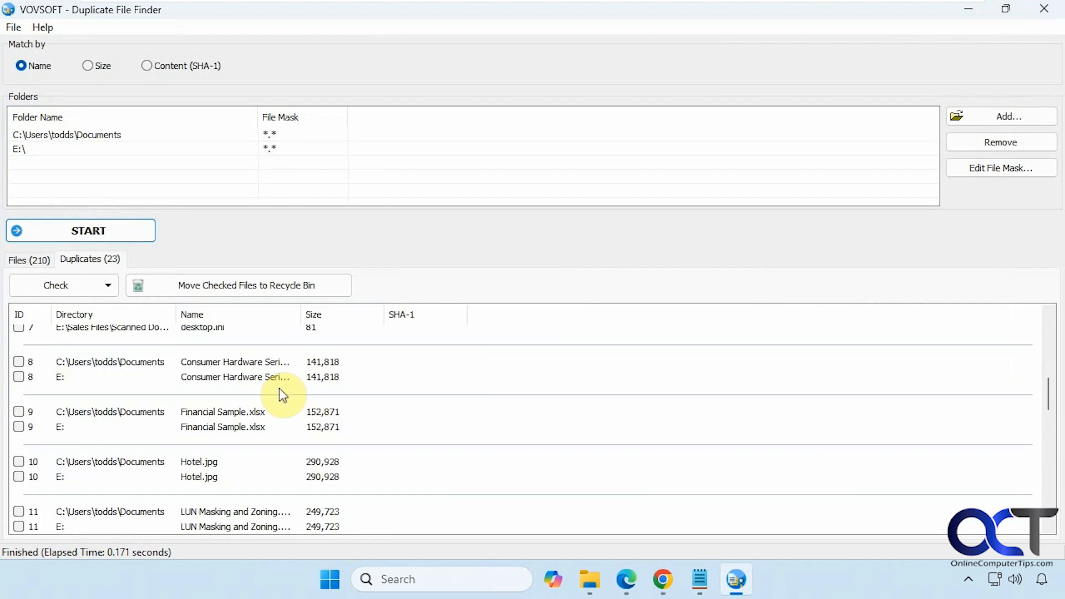
pyautogui.scroll(3, 283, 395)
pyautogui.scroll(-10, 282, 402)
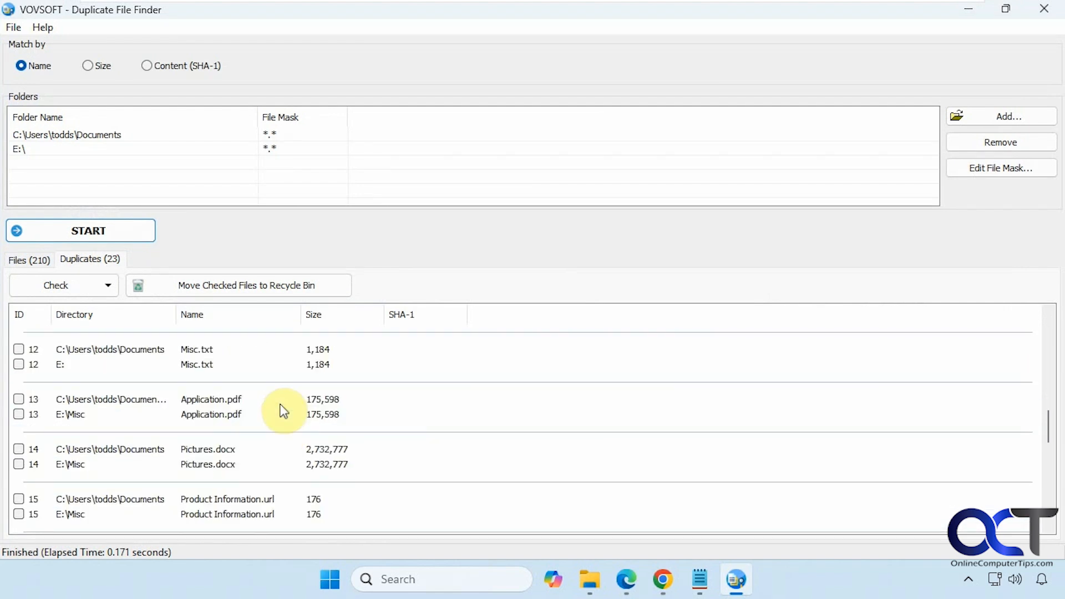
pyautogui.scroll(4, 278, 408)
pyautogui.scroll(10, 275, 410)
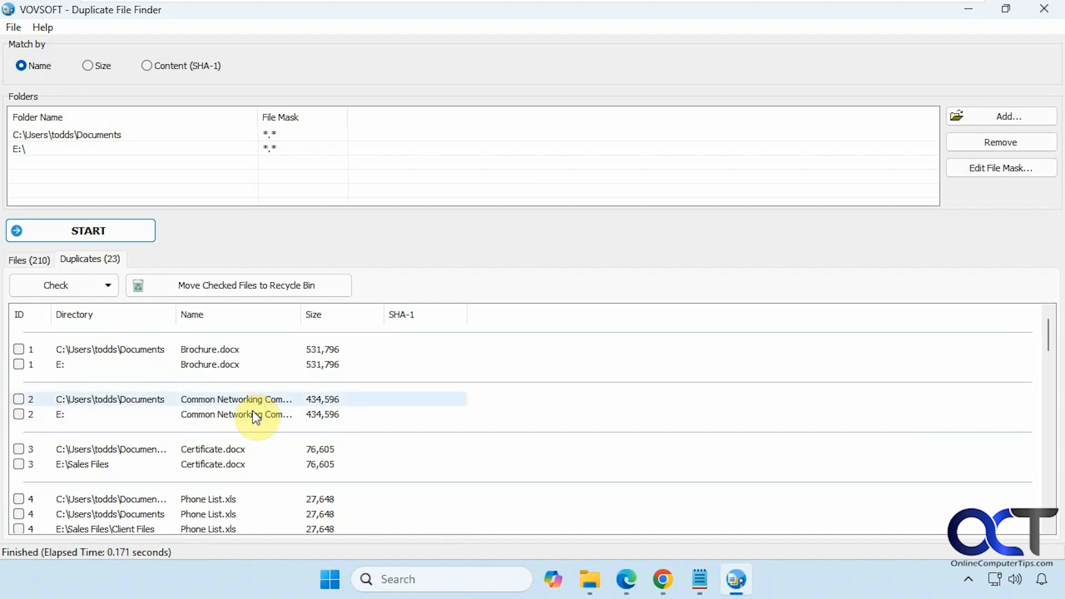
# Step: Mark the E: copy of Brochure.docx, then the extra copies in every group with Check Duplicates
pyautogui.click(18, 364)
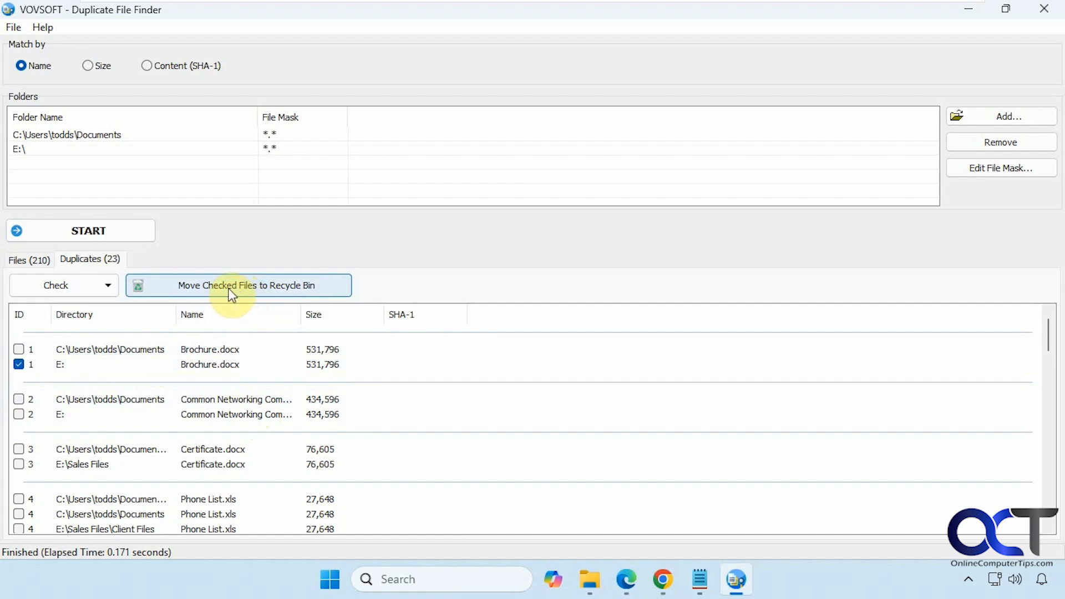
pyautogui.click(109, 286)
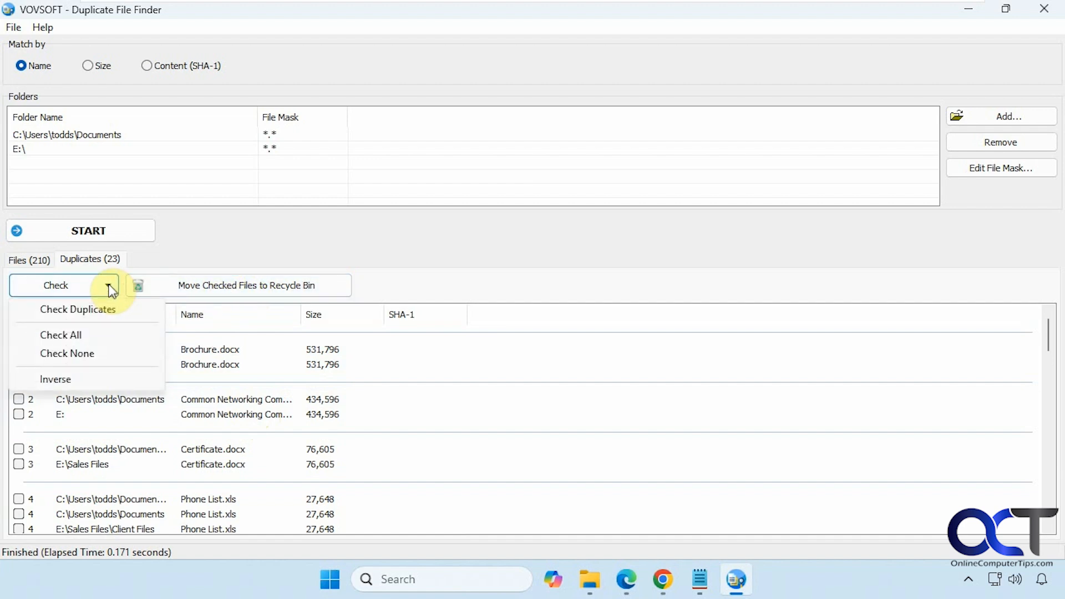
pyautogui.click(88, 312)
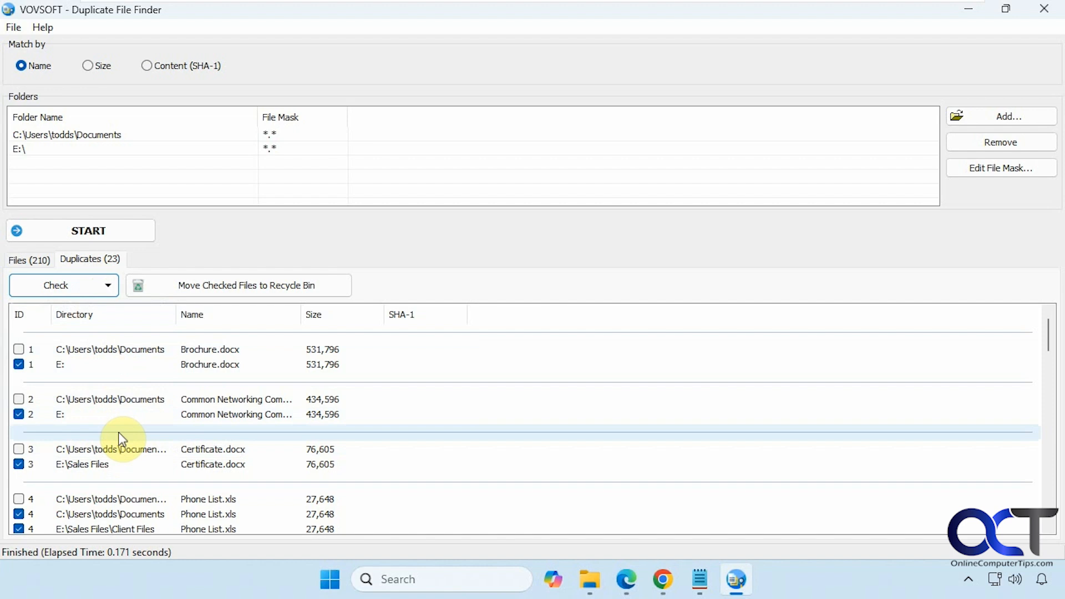
# Step: Mark every file in the duplicates list with Check All and clear the marks with Check None
pyautogui.click(109, 287)
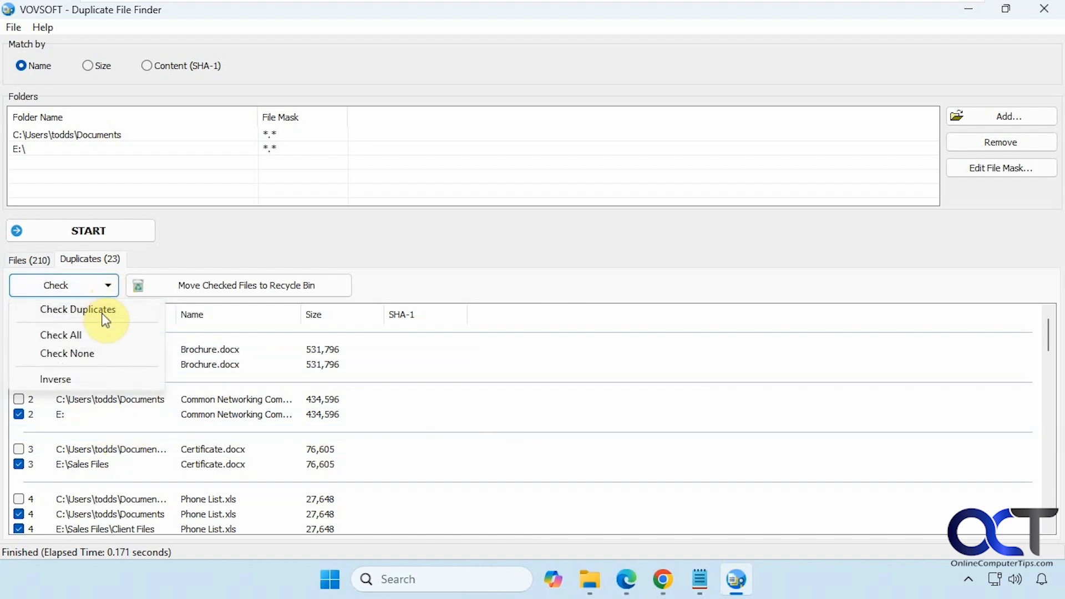
pyautogui.click(95, 333)
pyautogui.click(108, 285)
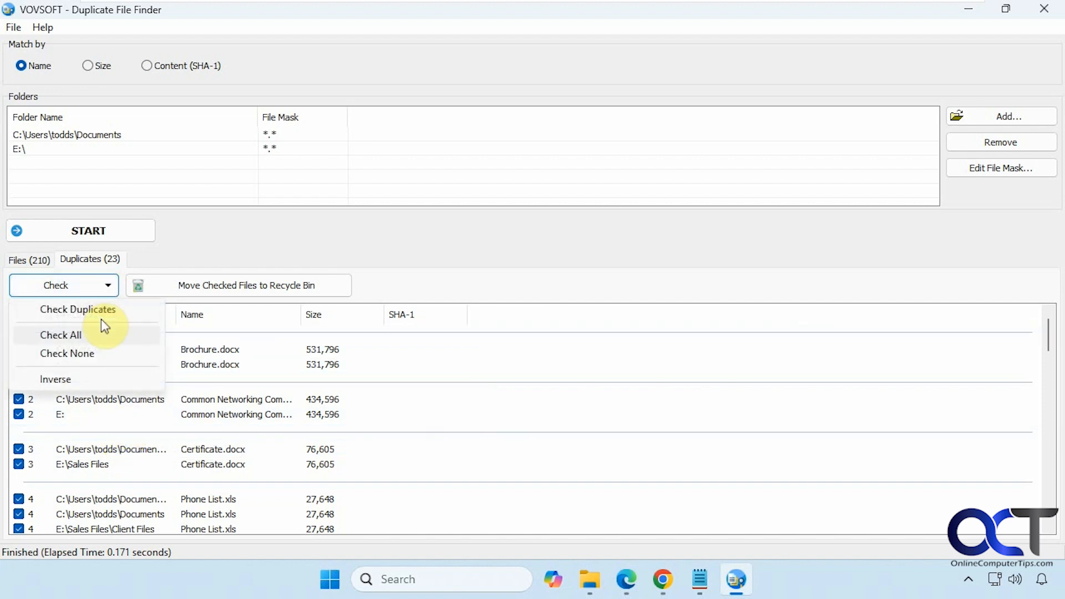
pyautogui.click(93, 353)
# Step: Apply Check Duplicates and Inverse to the duplicates list, finishing with Check None to clear all marks
pyautogui.click(105, 289)
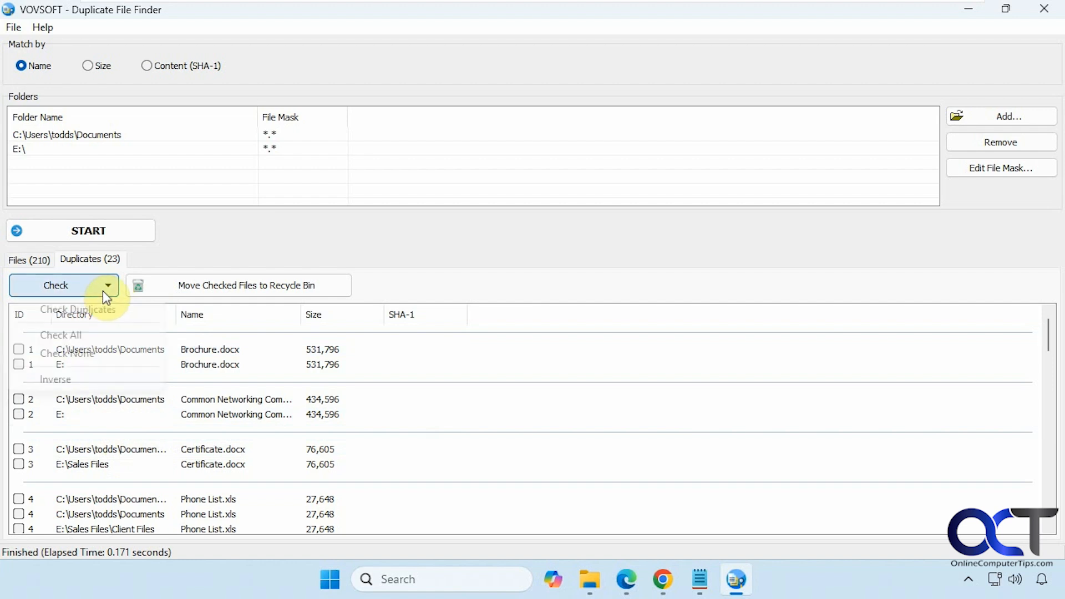
pyautogui.click(92, 312)
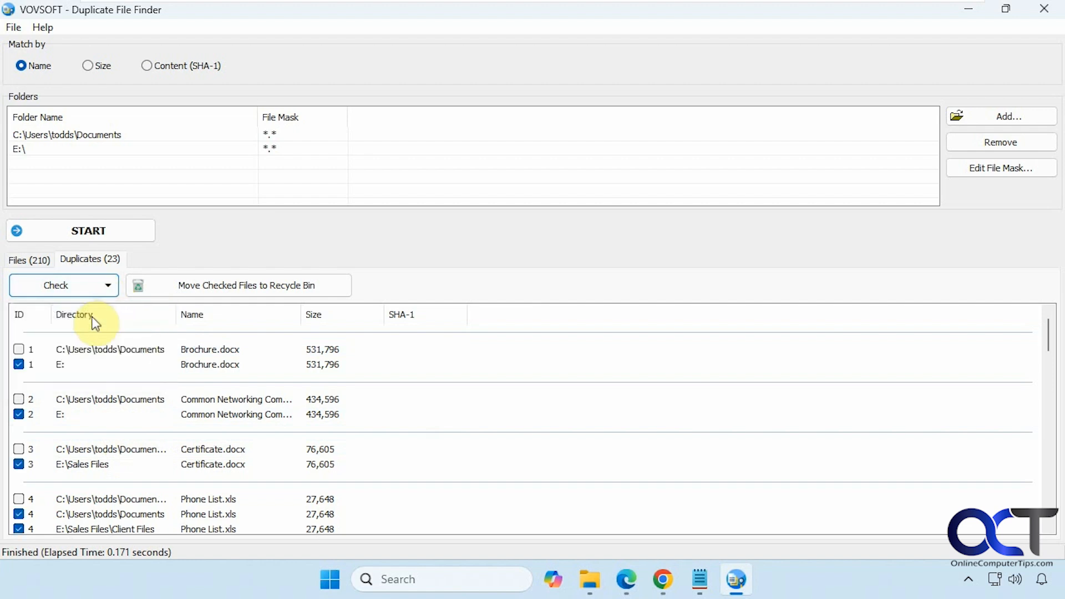
pyautogui.click(101, 286)
pyautogui.click(82, 375)
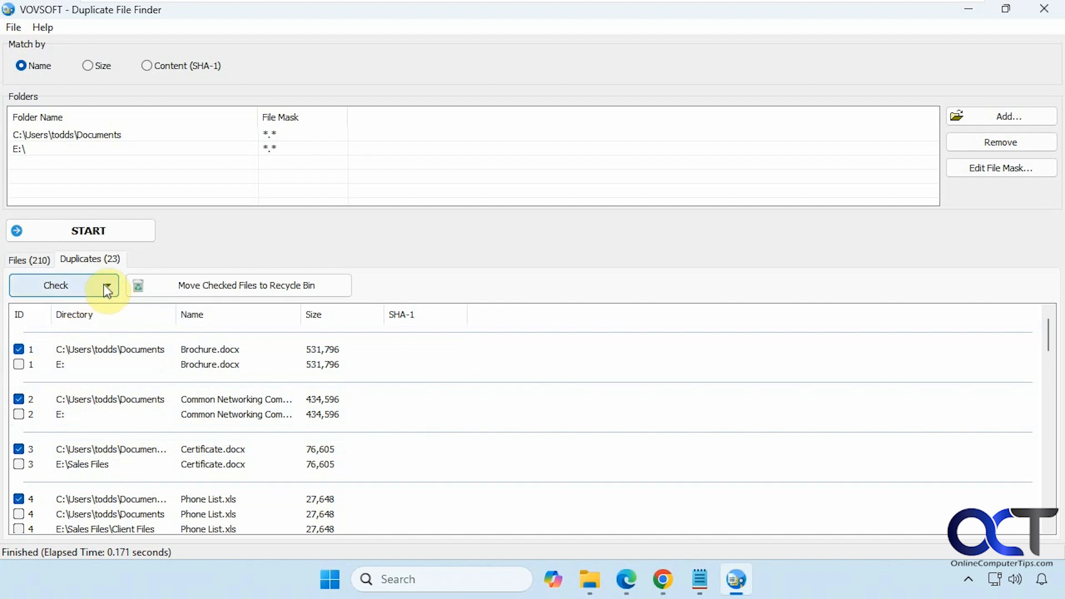
pyautogui.click(107, 287)
pyautogui.click(66, 352)
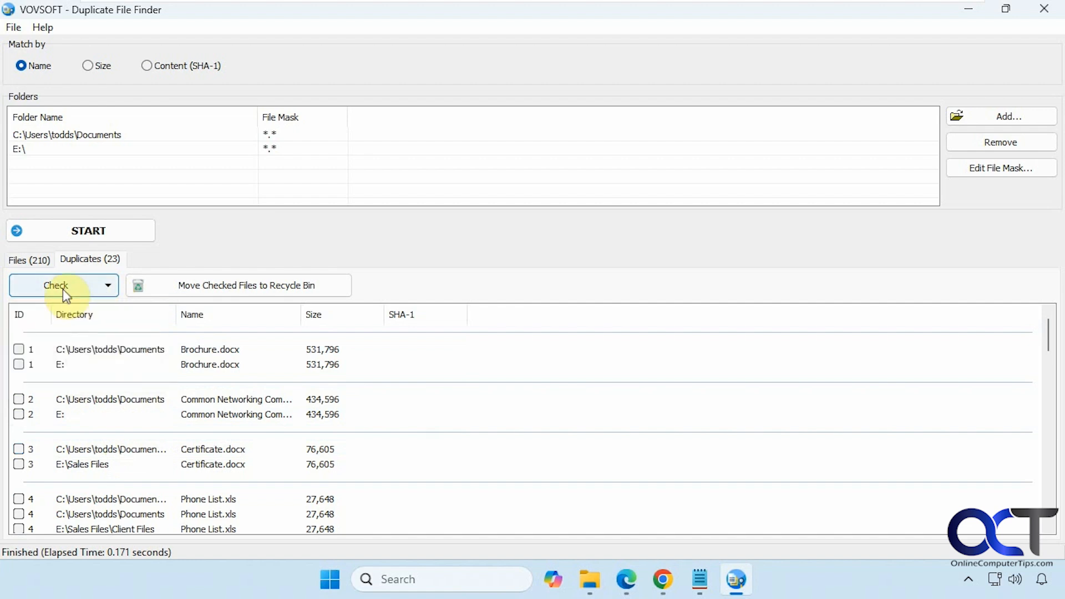
# Step: Look through the list of all scanned files and return to the duplicates list
pyautogui.click(40, 261)
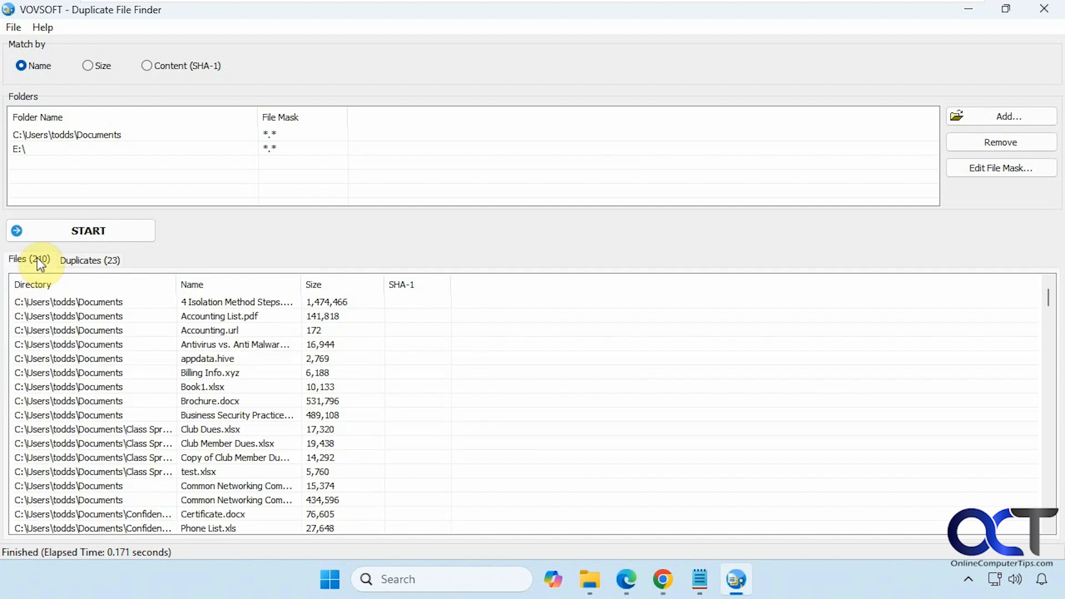
pyautogui.scroll(-3, 267, 433)
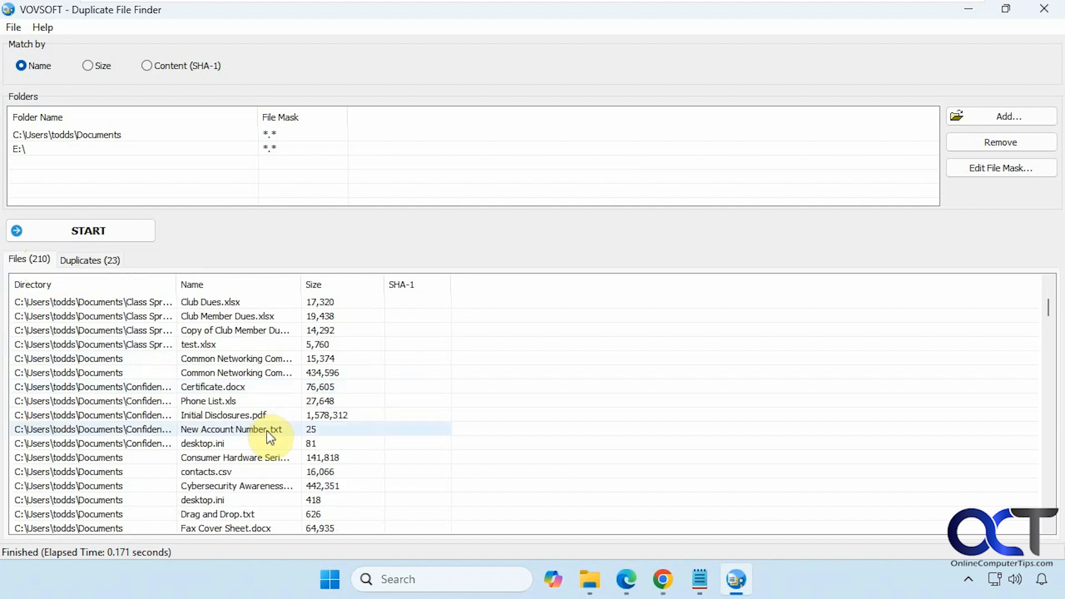
pyautogui.scroll(-5, 271, 438)
pyautogui.moveTo(1049, 325); pyautogui.dragTo(1042, 294)
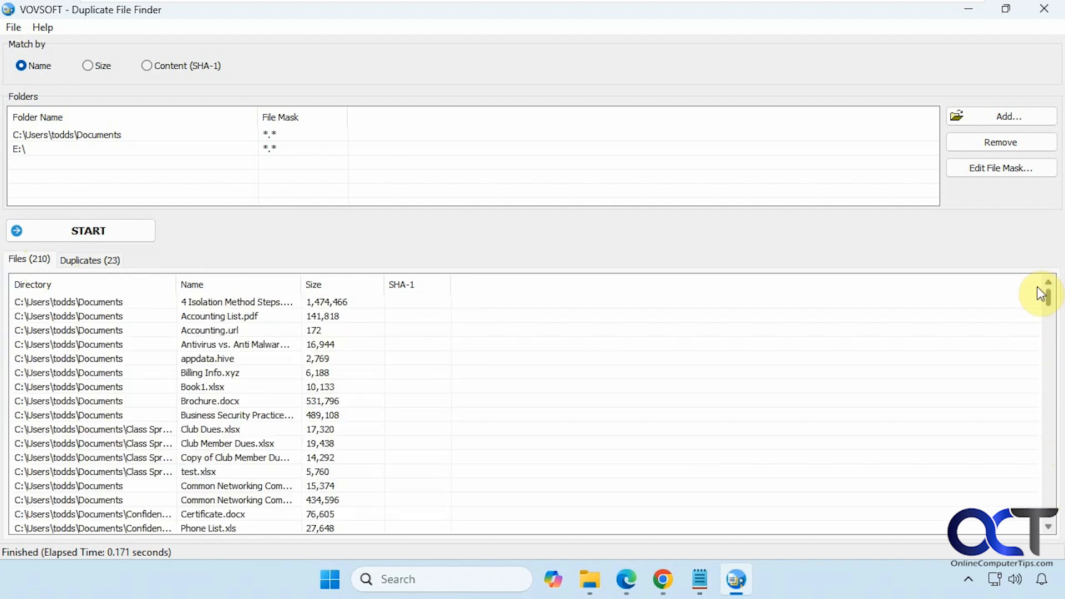
pyautogui.click(83, 260)
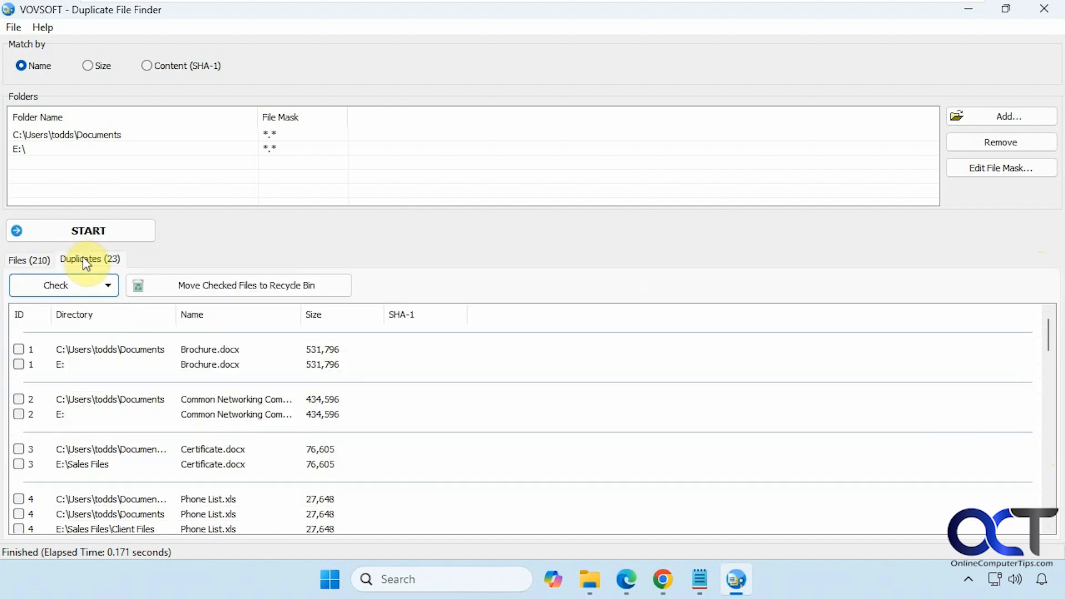
# Step: Rescan the folders matching by size and widen the Name column to read the full file names of the duplicates
pyautogui.click(88, 72)
pyautogui.click(77, 220)
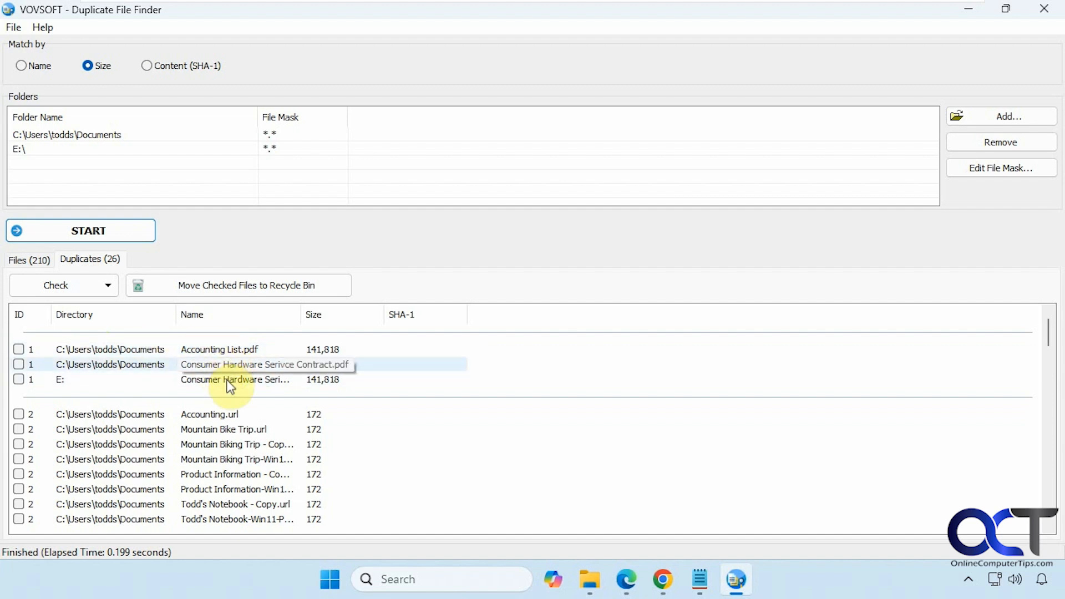
pyautogui.moveTo(301, 314); pyautogui.dragTo(420, 322)
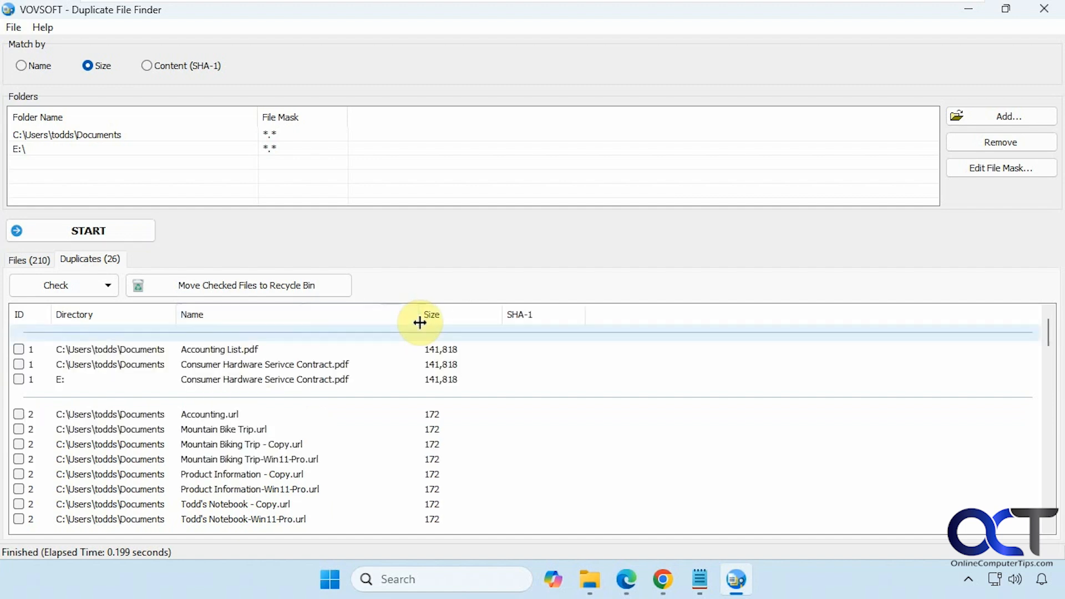
pyautogui.click(221, 351)
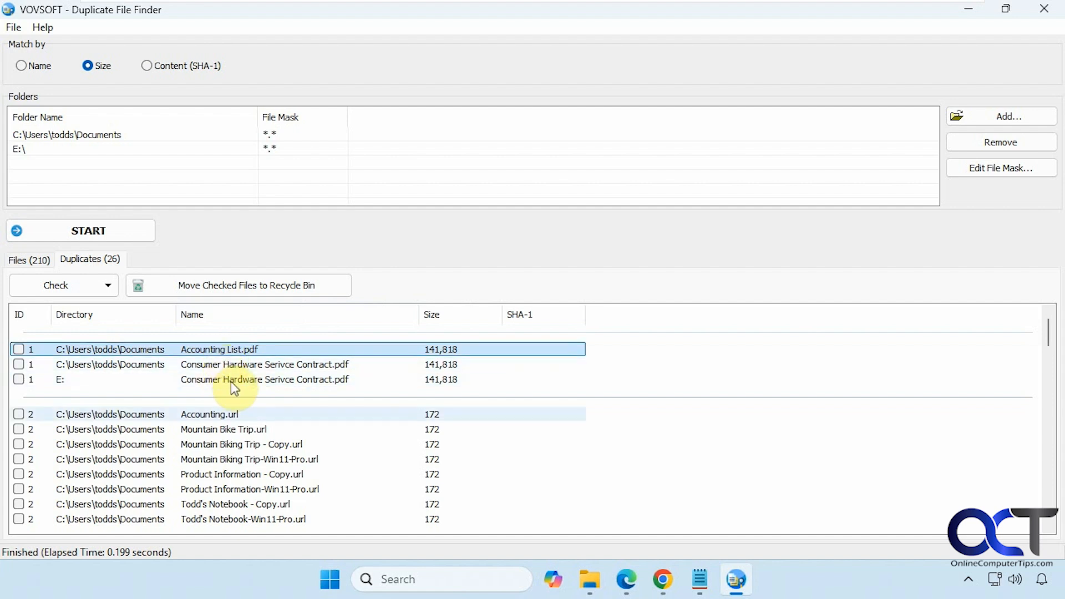
pyautogui.scroll(-1, 351, 468)
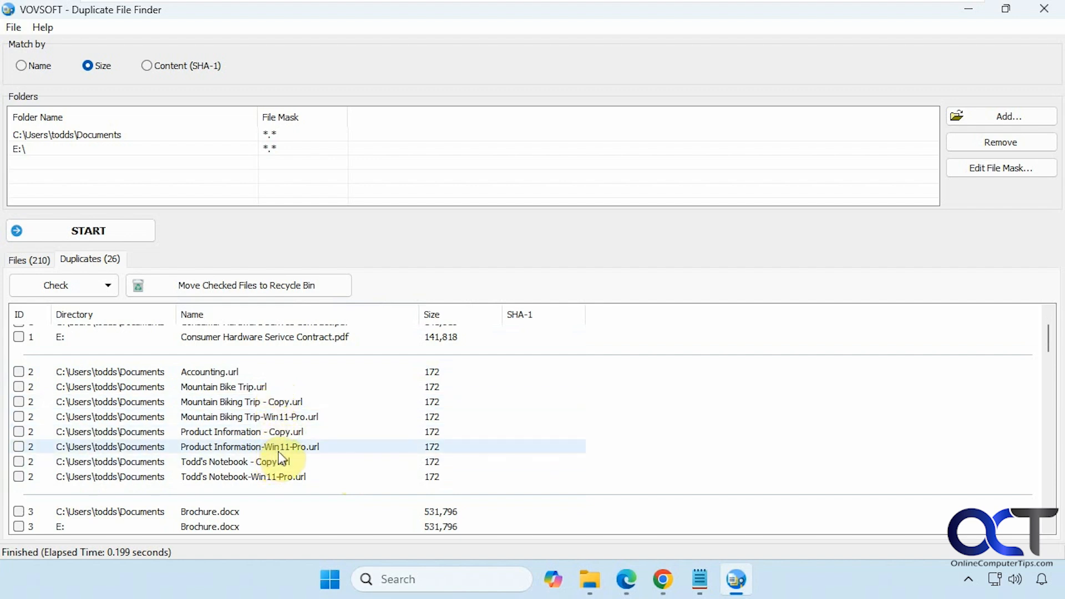
pyautogui.scroll(-2, 277, 454)
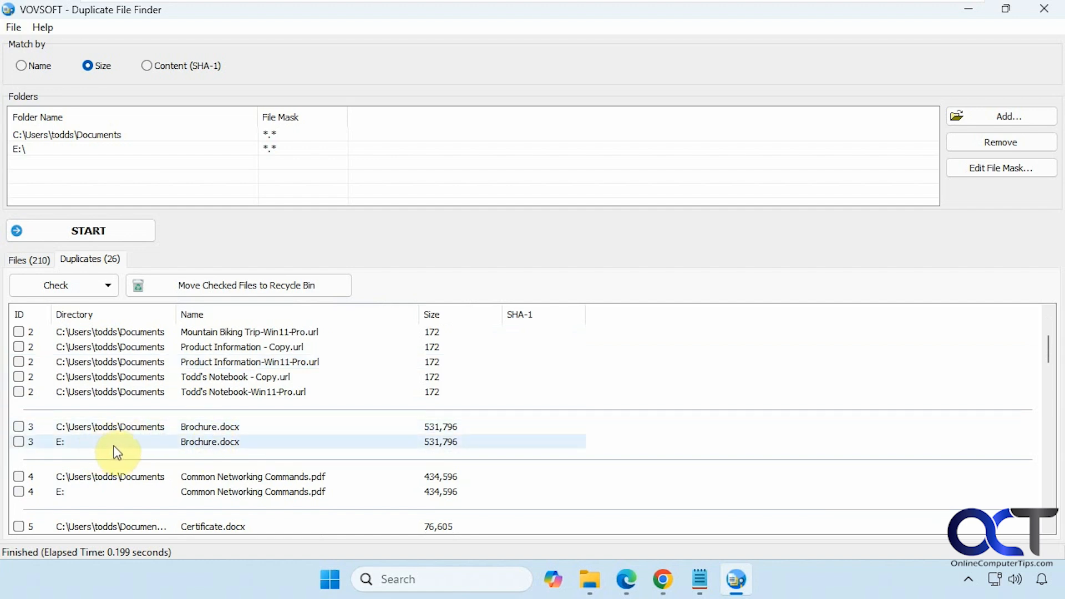
pyautogui.click(19, 428)
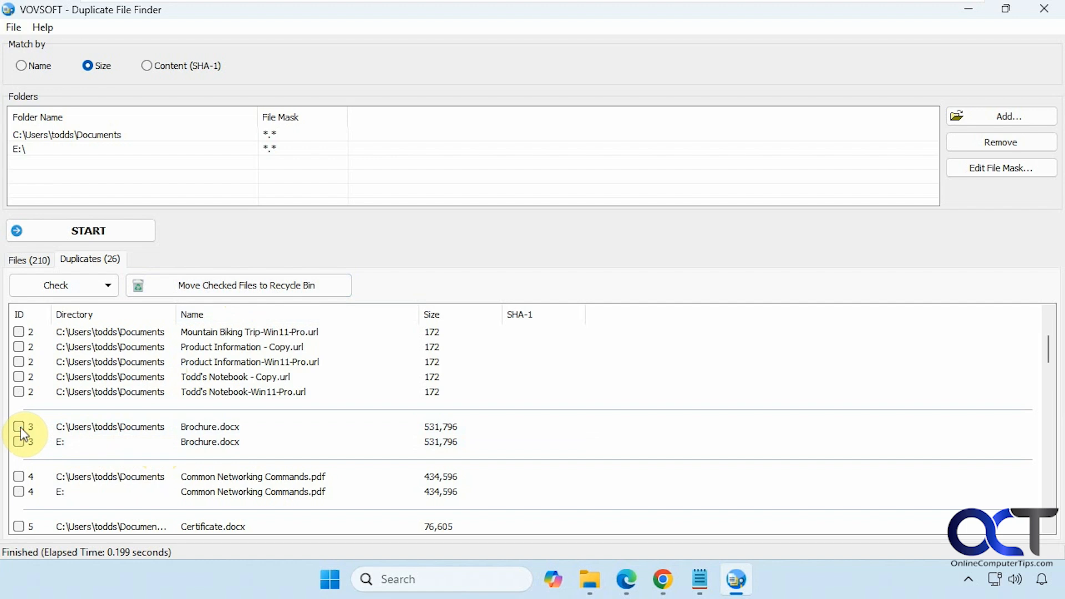
# Step: Rescan the folders matching by Content (SHA-1) and widen the SHA-1 column to compare the full hashes
pyautogui.click(146, 66)
pyautogui.click(100, 229)
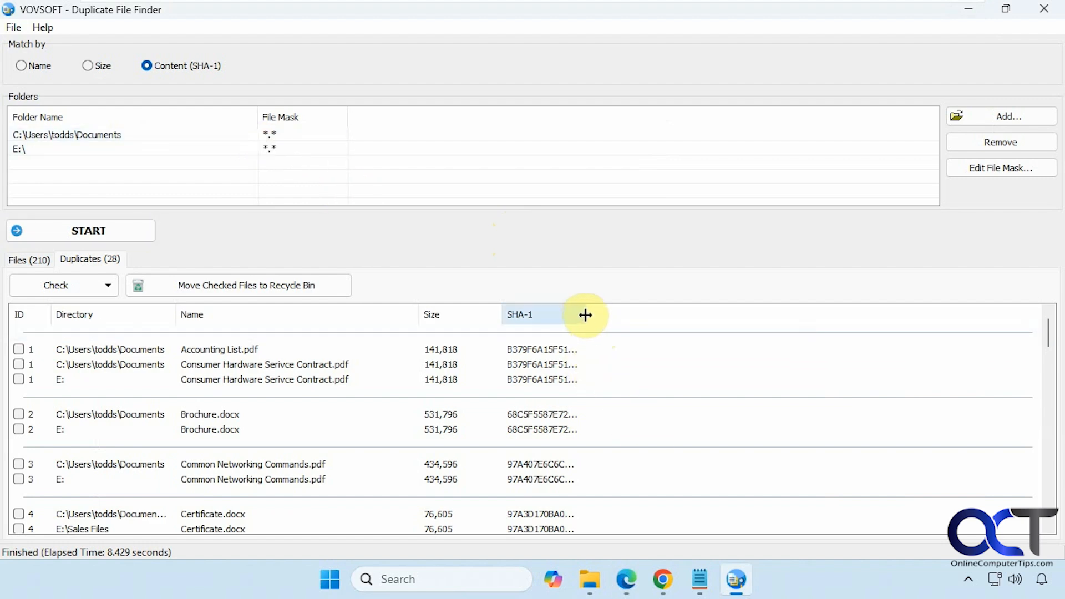
pyautogui.moveTo(584, 312); pyautogui.dragTo(804, 311)
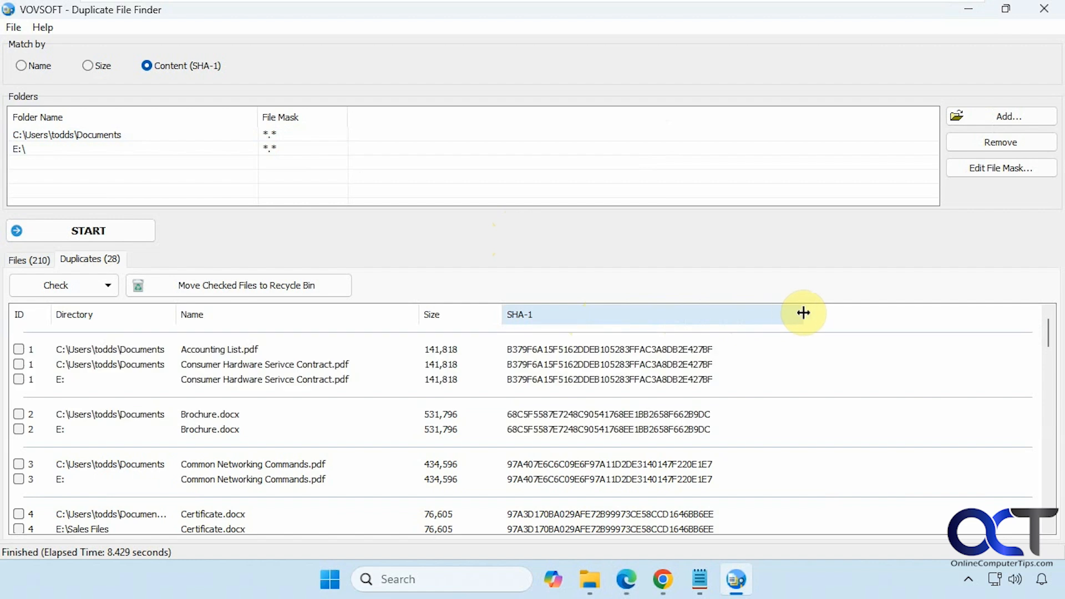
pyautogui.scroll(-3, 688, 388)
pyautogui.scroll(3, 680, 408)
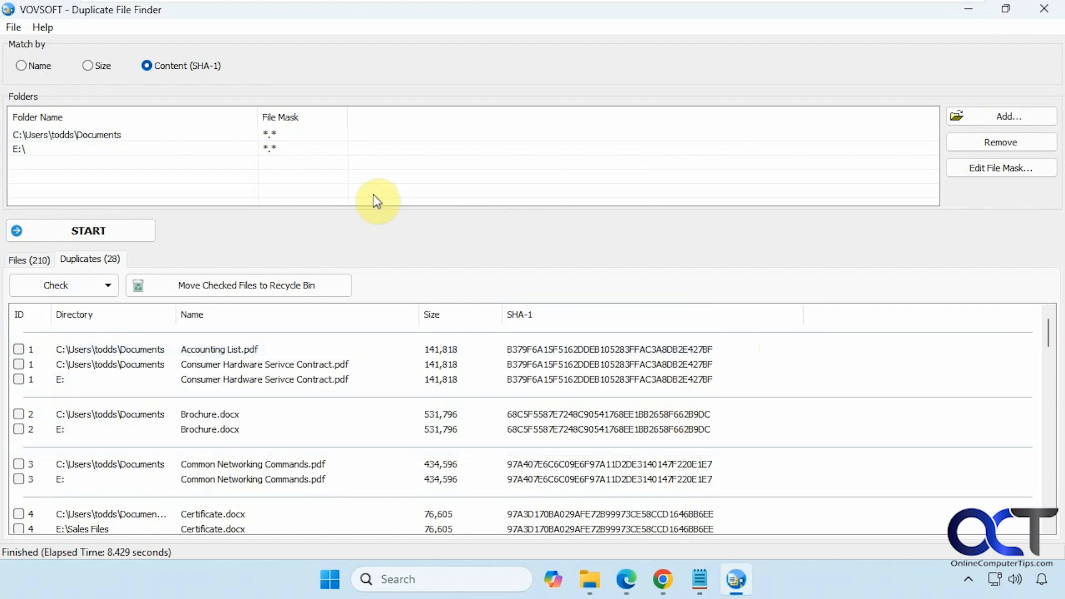
# Step: Set the file mask of the E:\ folder entry to *.docx
pyautogui.click(283, 151)
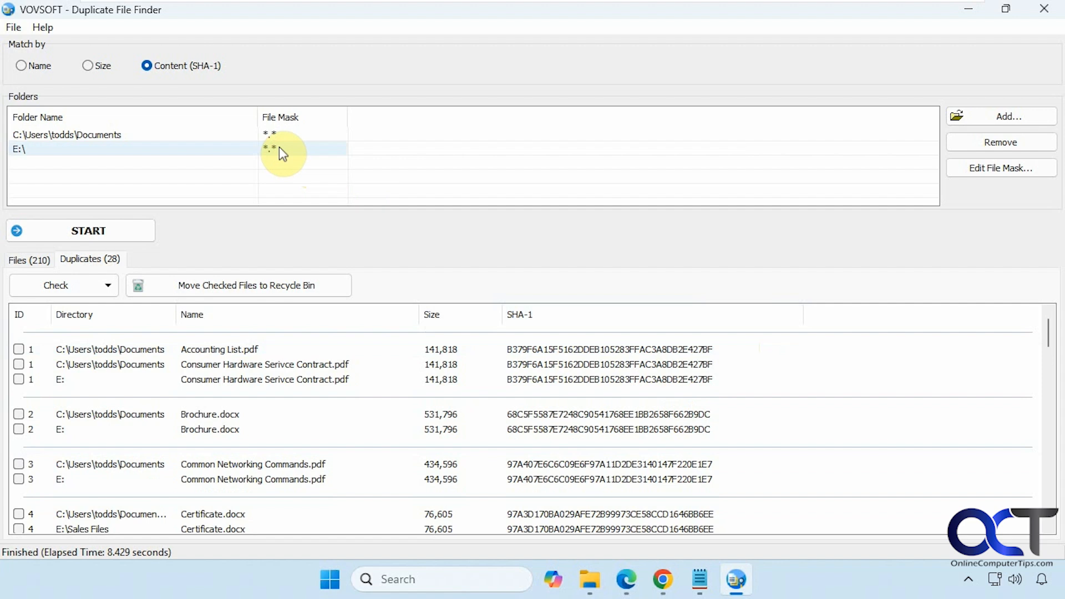
pyautogui.click(279, 150)
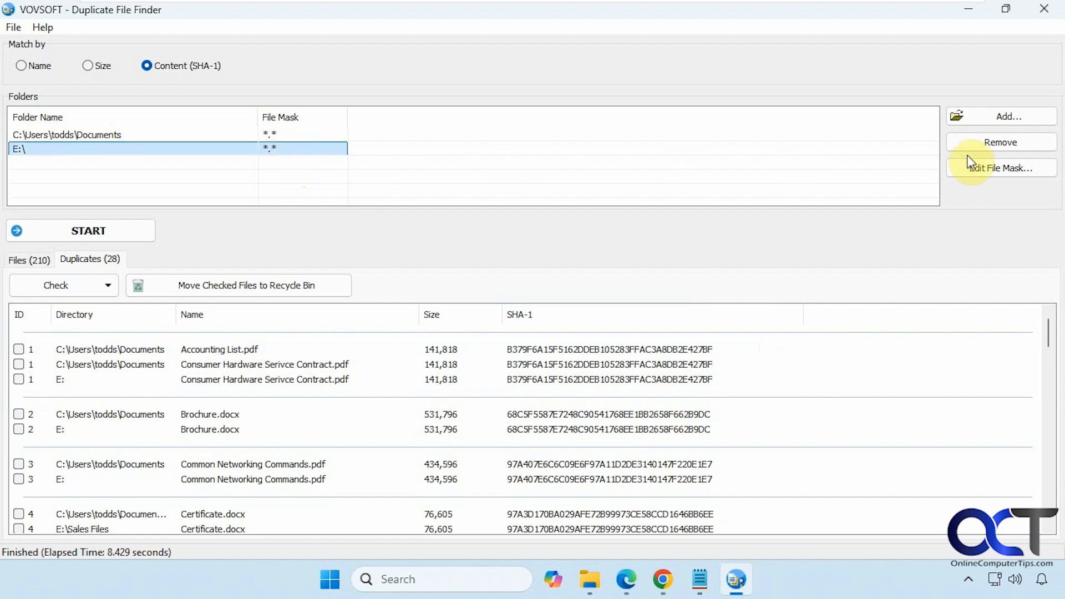
pyautogui.click(986, 170)
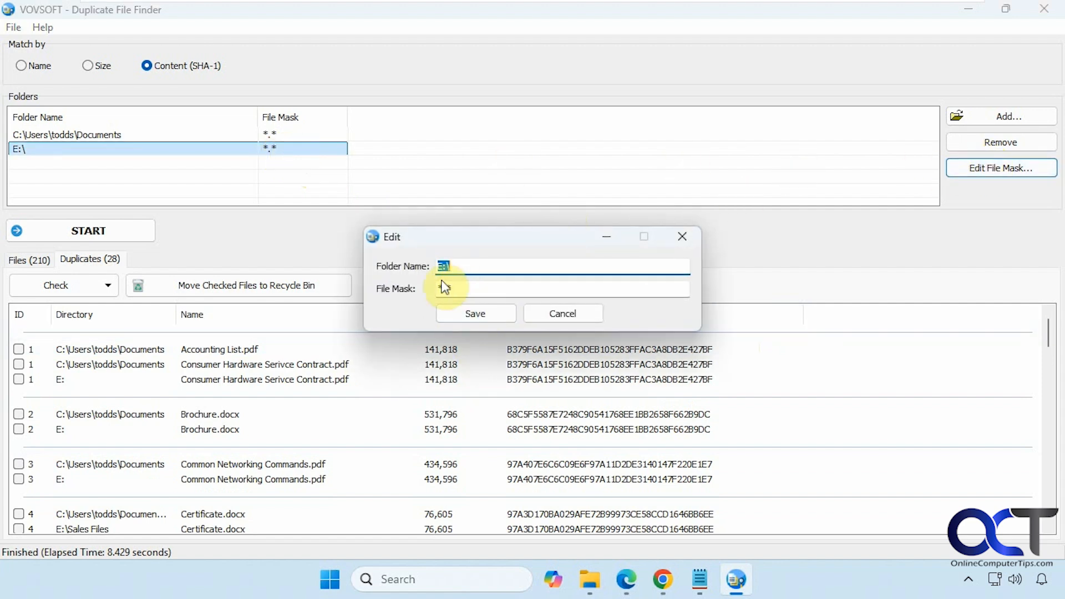
pyautogui.moveTo(445, 287); pyautogui.dragTo(454, 287)
pyautogui.write('do')
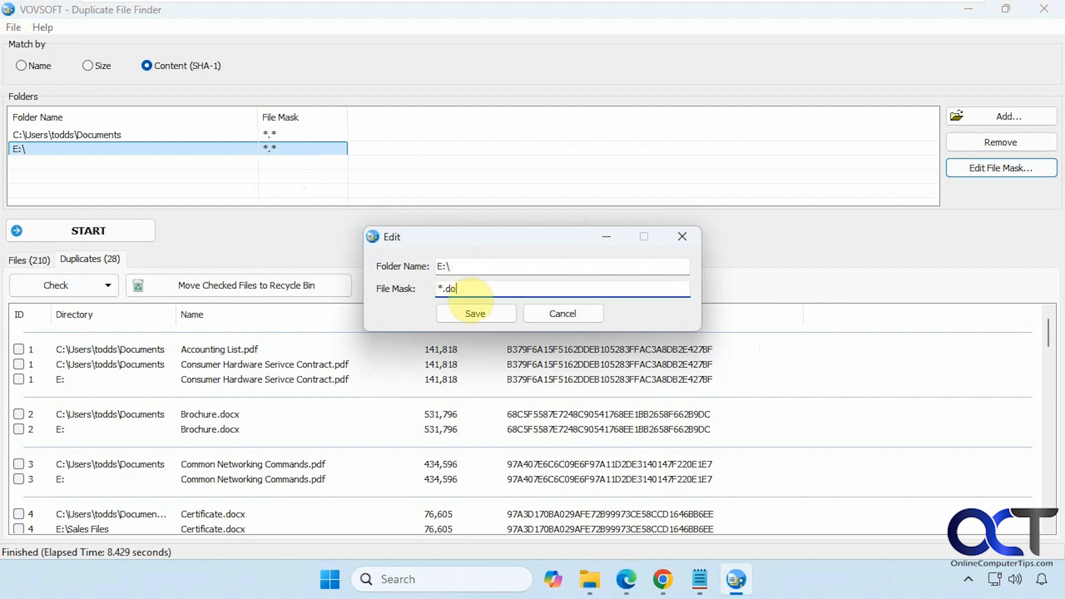
pyautogui.write('cx')
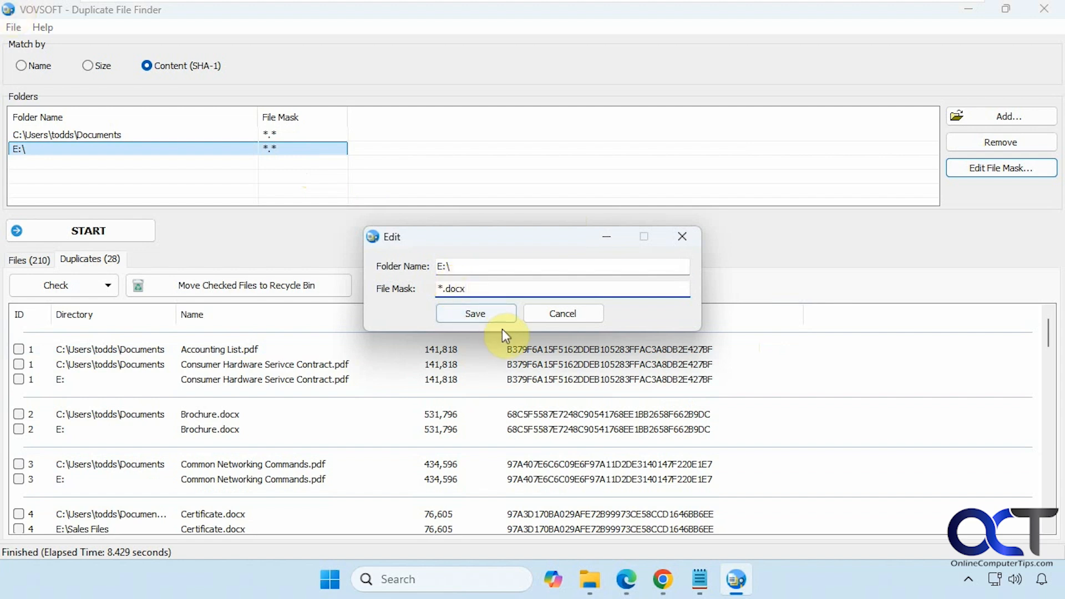
pyautogui.click(481, 315)
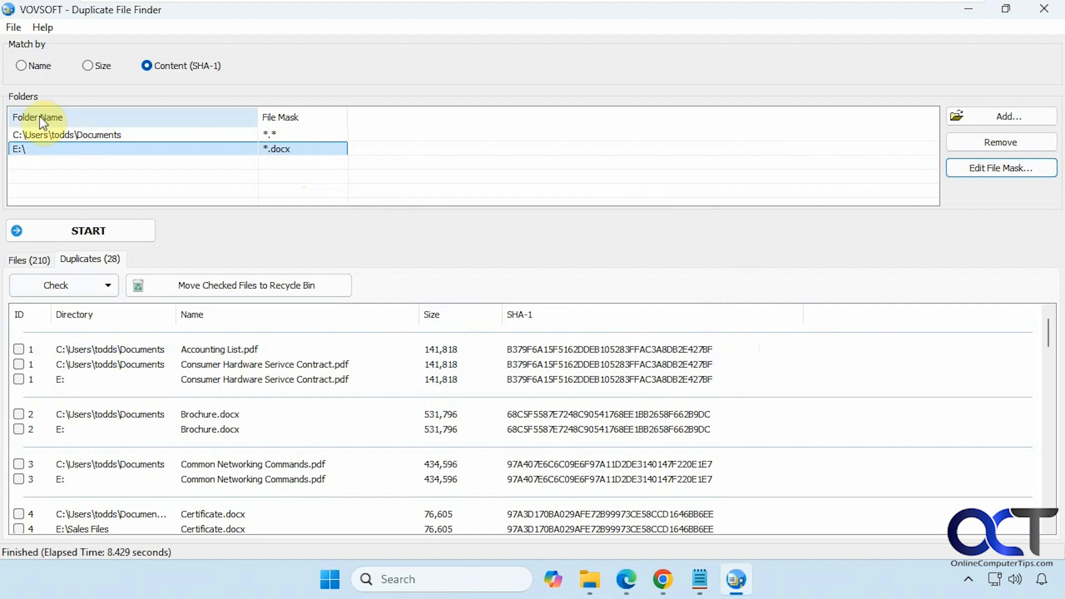
# Step: Rescan the folders matching by Name and look through the resulting duplicates list
pyautogui.click(21, 66)
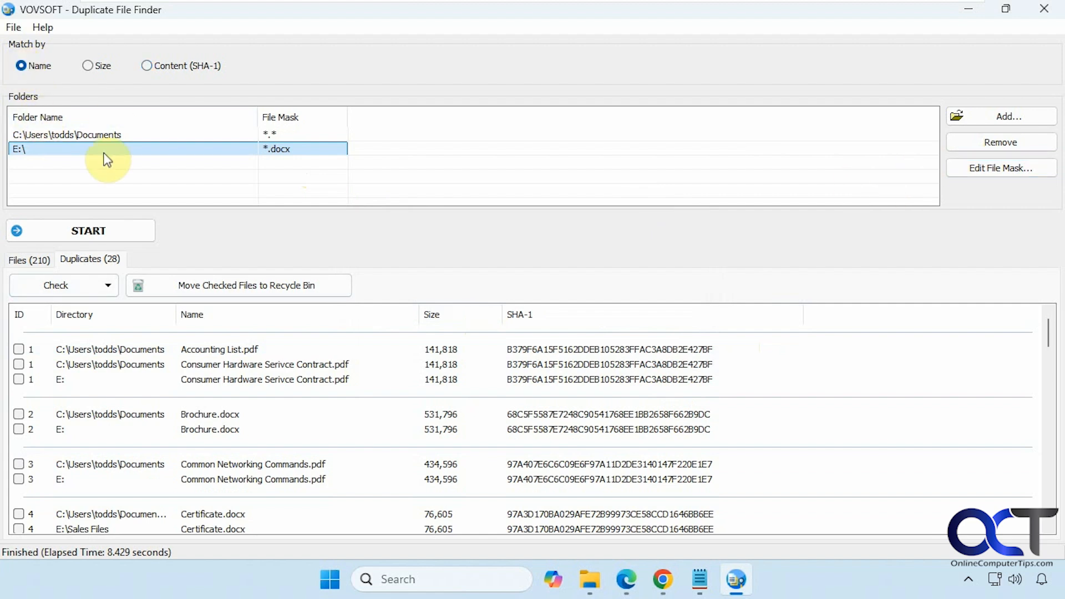
pyautogui.click(89, 232)
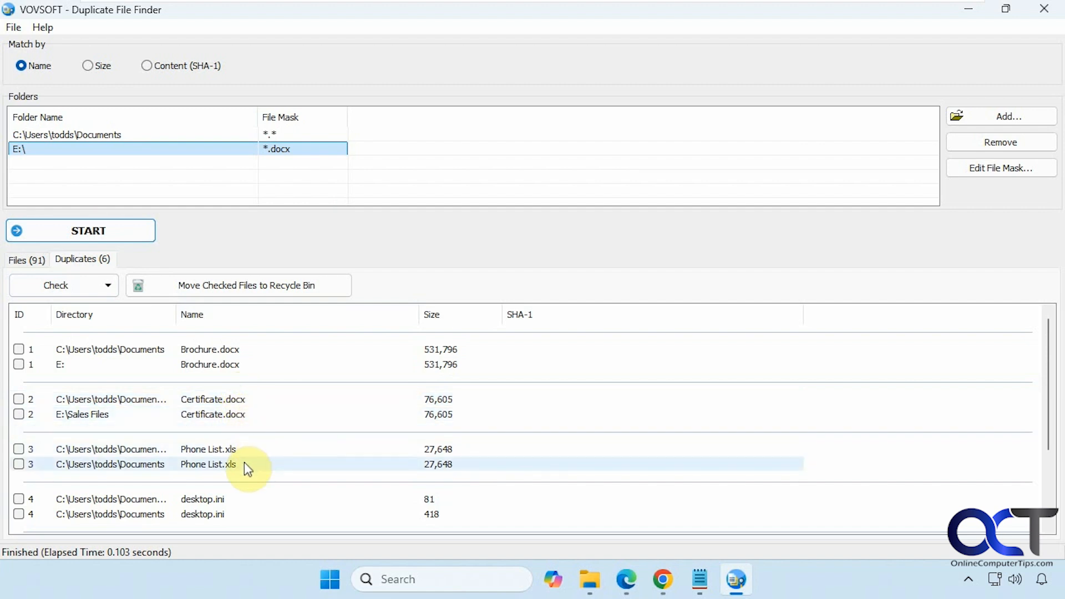
pyautogui.scroll(-3, 272, 467)
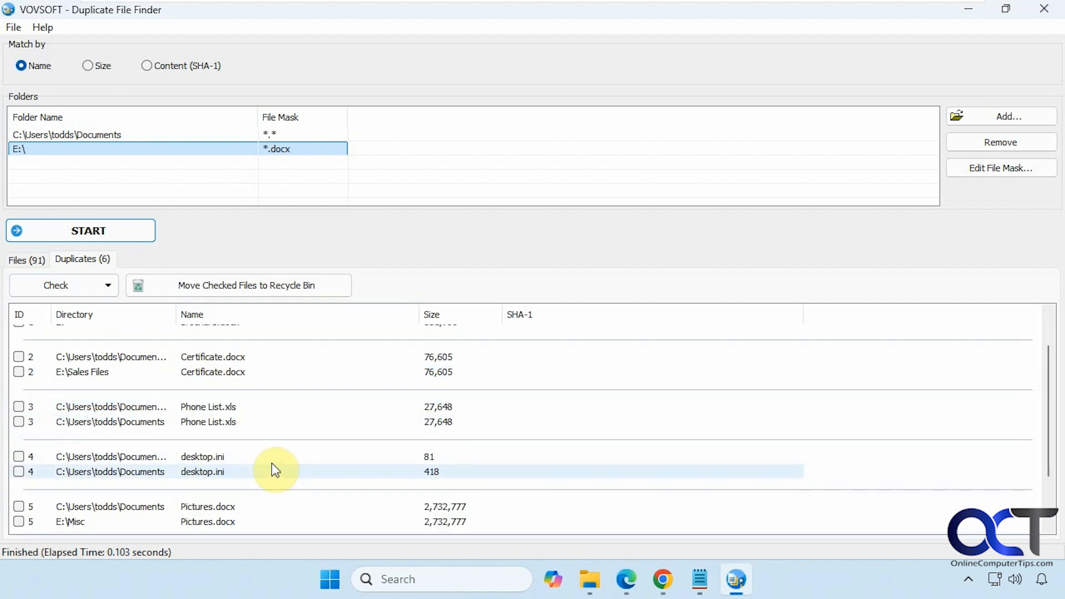
pyautogui.scroll(3, 257, 454)
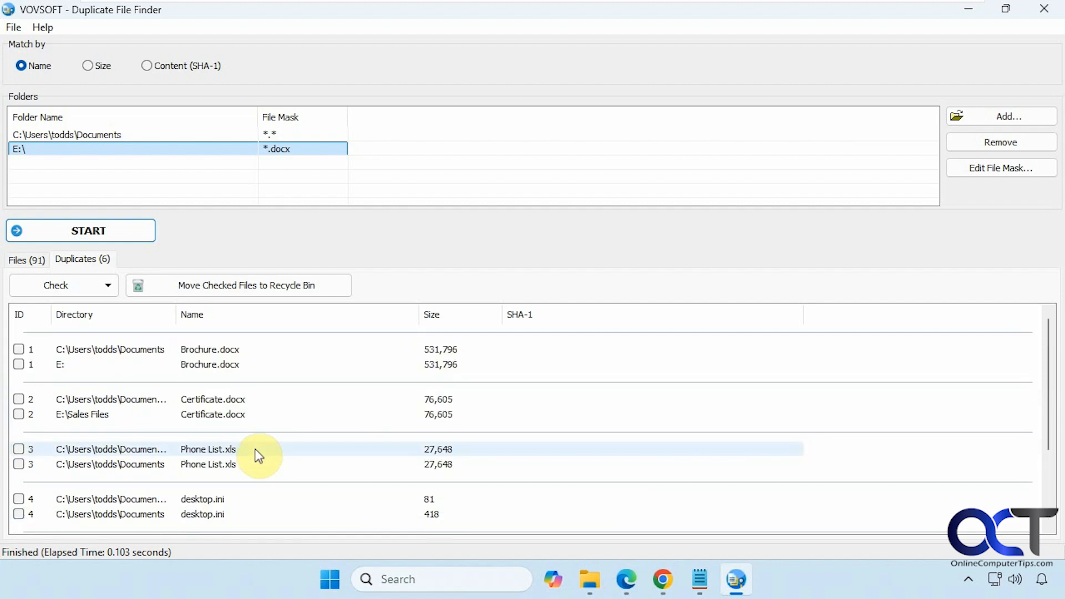
# Step: Set the Documents folder's file mask to *.docx and rescan both folders for duplicates
pyautogui.click(285, 136)
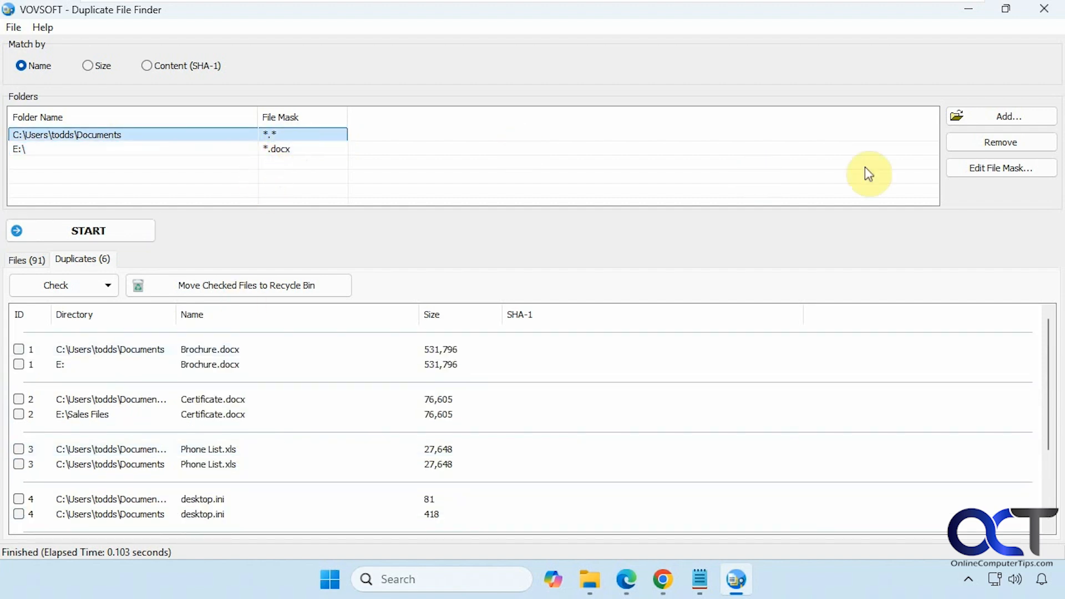
pyautogui.click(1004, 168)
pyautogui.click(454, 286)
pyautogui.press('BackSpace')
pyautogui.press('BackSpace')
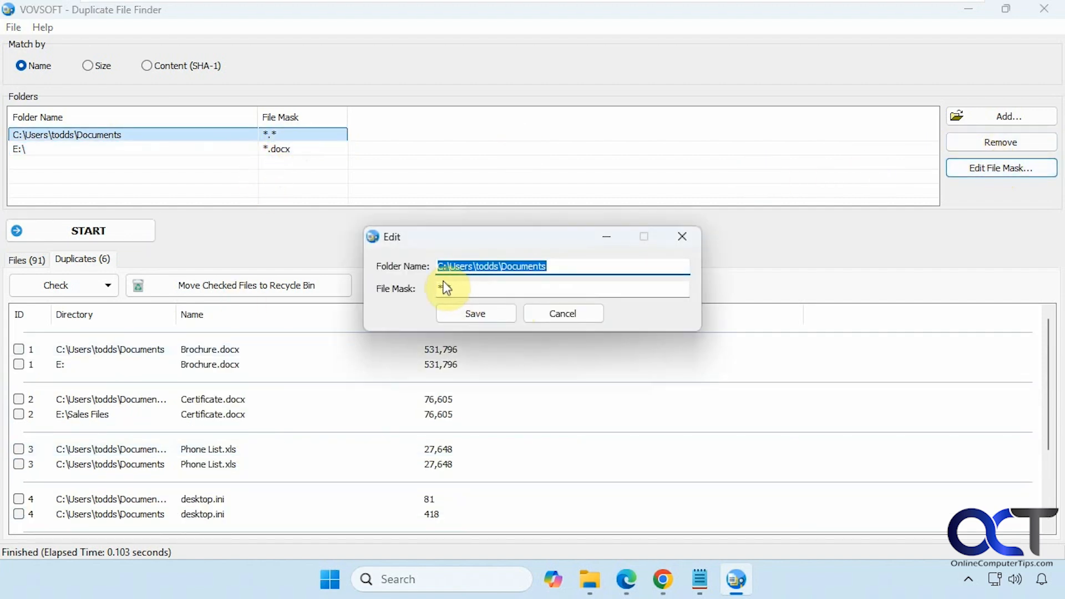
pyautogui.moveTo(444, 282); pyautogui.dragTo(459, 281)
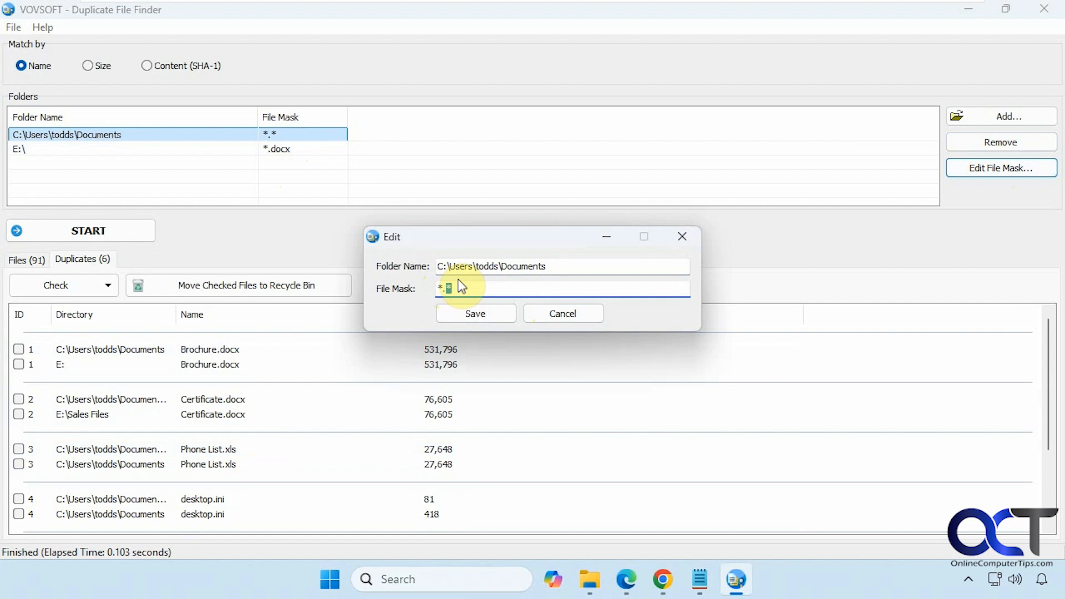
pyautogui.write('docx')
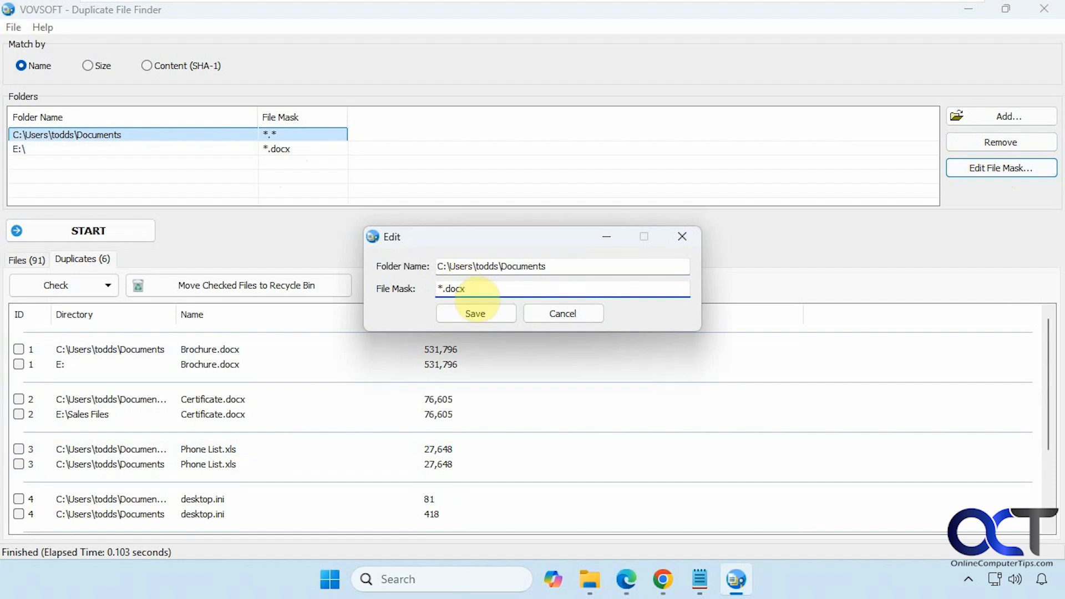
pyautogui.click(481, 312)
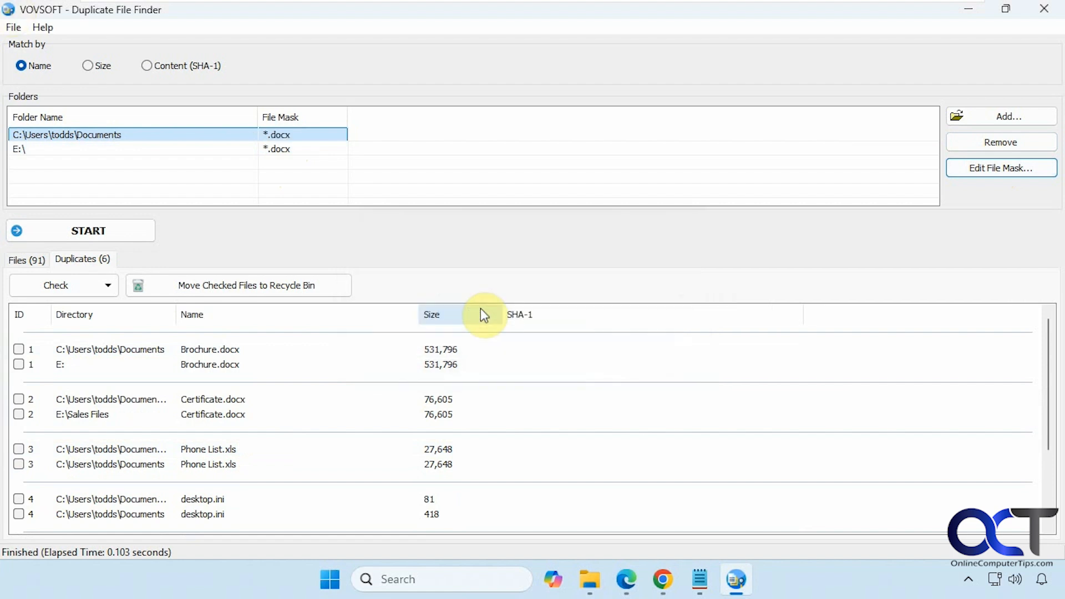
pyautogui.click(112, 228)
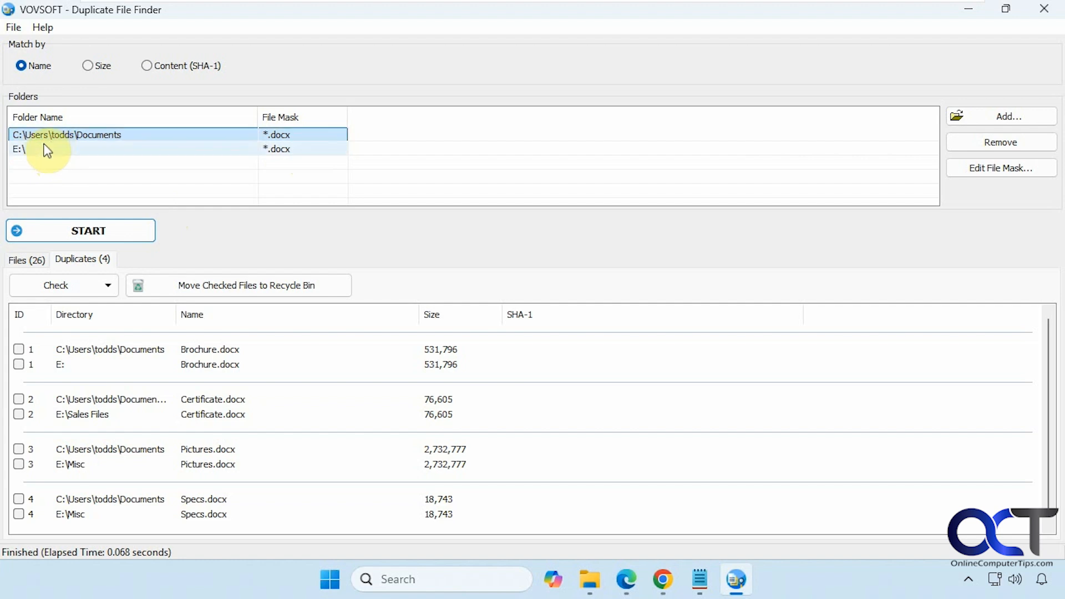
pyautogui.click(15, 27)
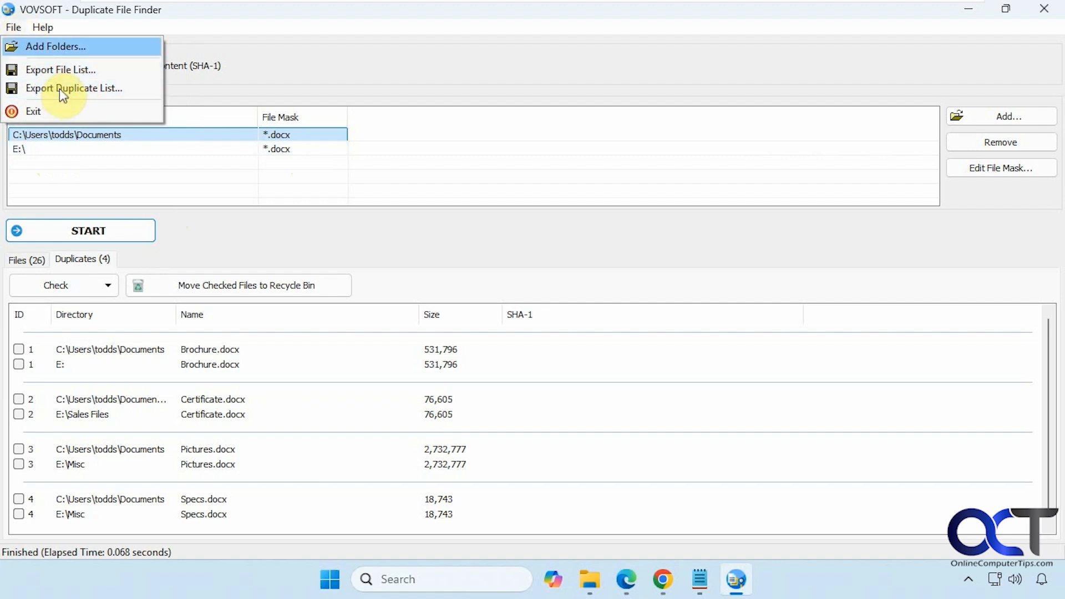
pyautogui.moveTo(47, 28)
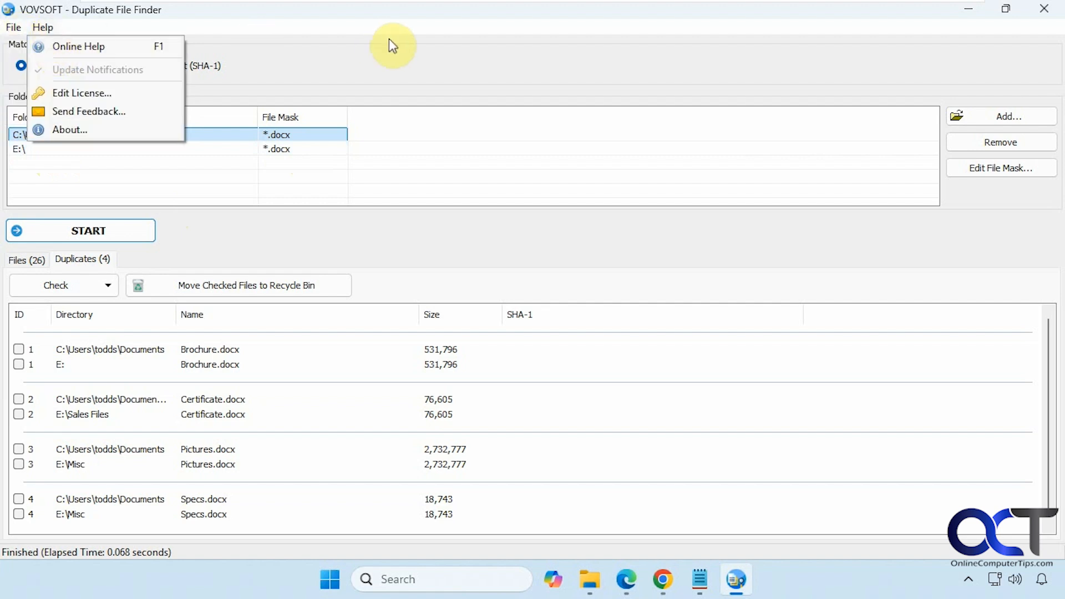
pyautogui.click(410, 78)
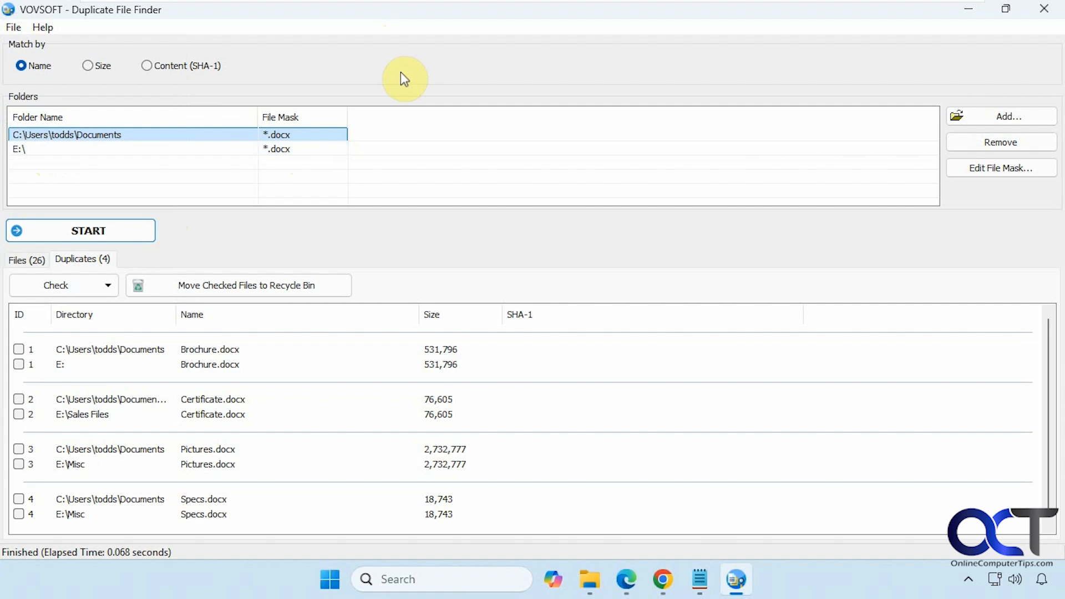